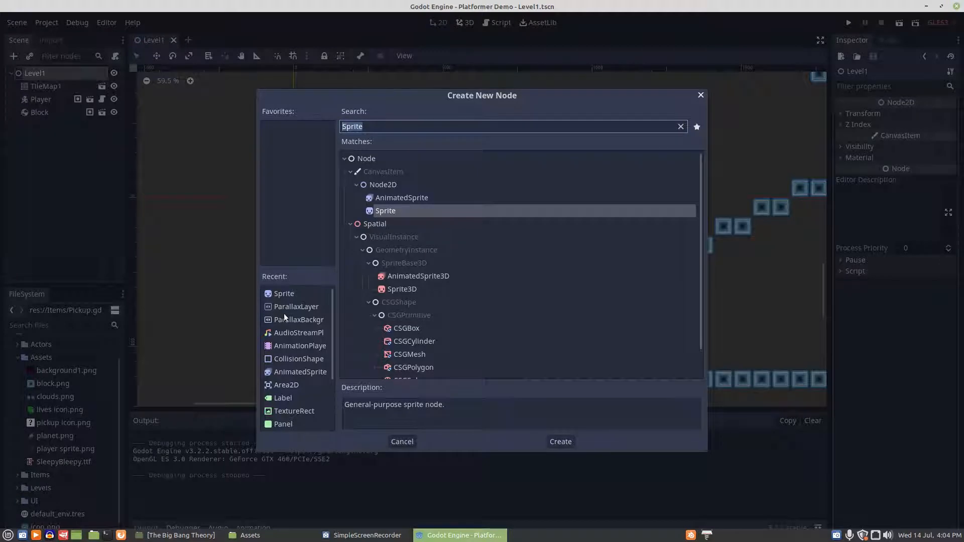
# Add a ParallaxBackground node to Level1 and give it a ParallaxLayer child node.
pyautogui.doubleClick(284, 320)
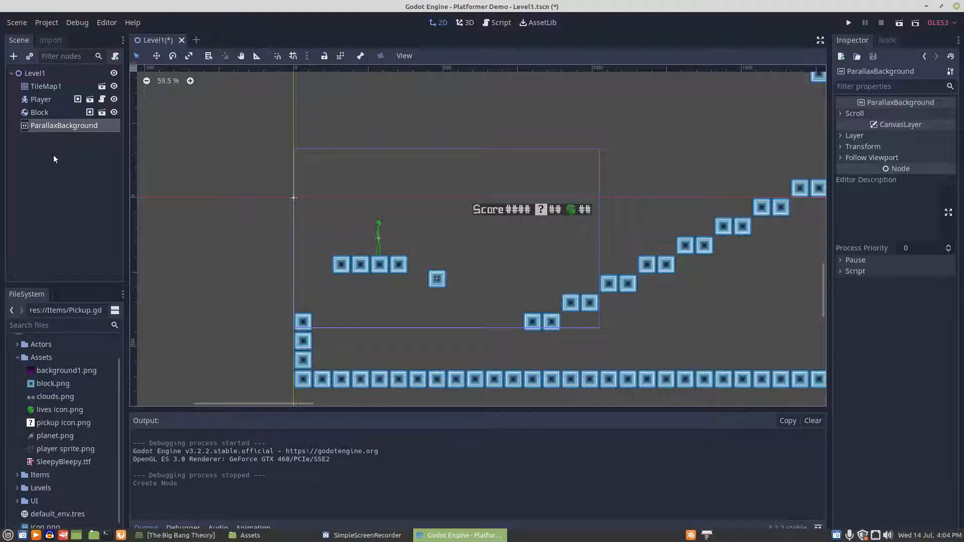
pyautogui.rightClick(52, 124)
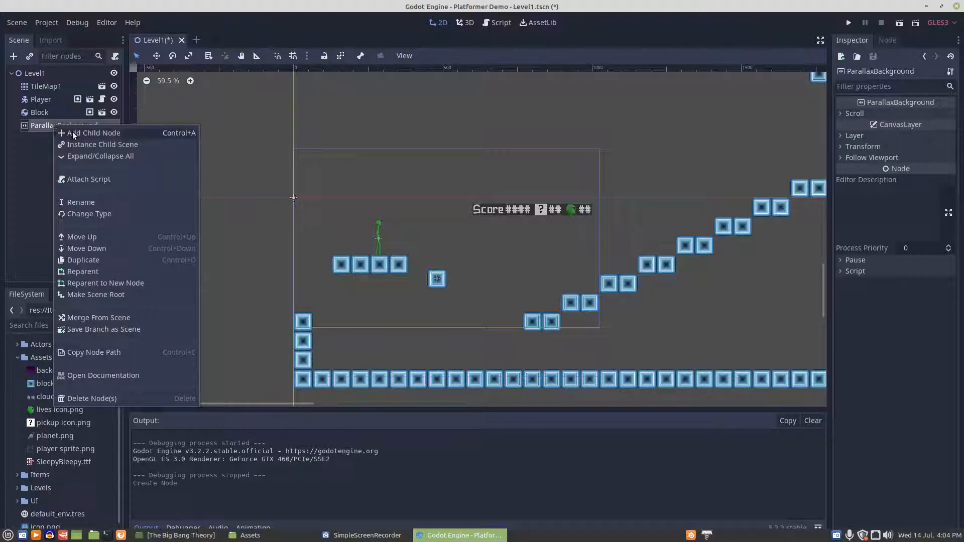
pyautogui.click(76, 133)
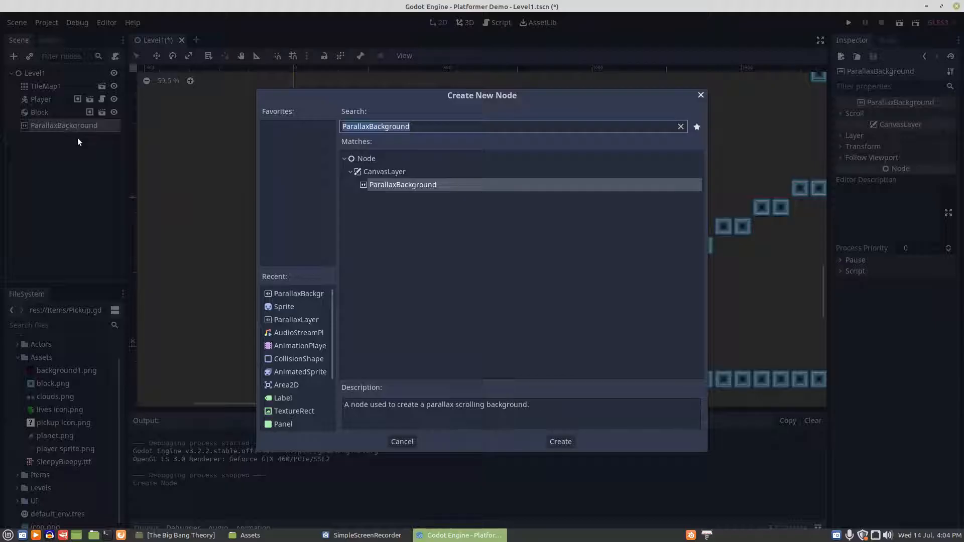
pyautogui.doubleClick(282, 320)
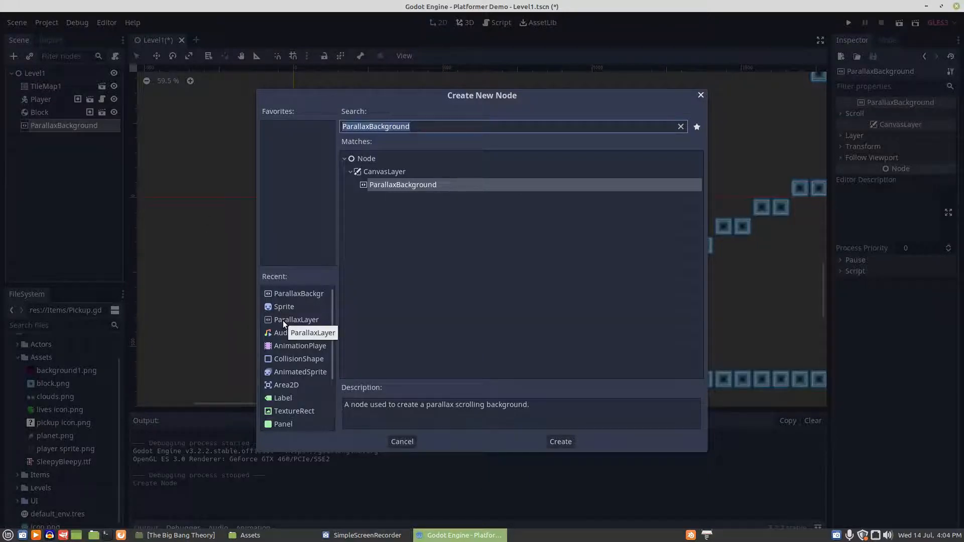
# Add a Sprite node under the ParallaxLayer and assign background1.png as its texture.
pyautogui.rightClick(47, 139)
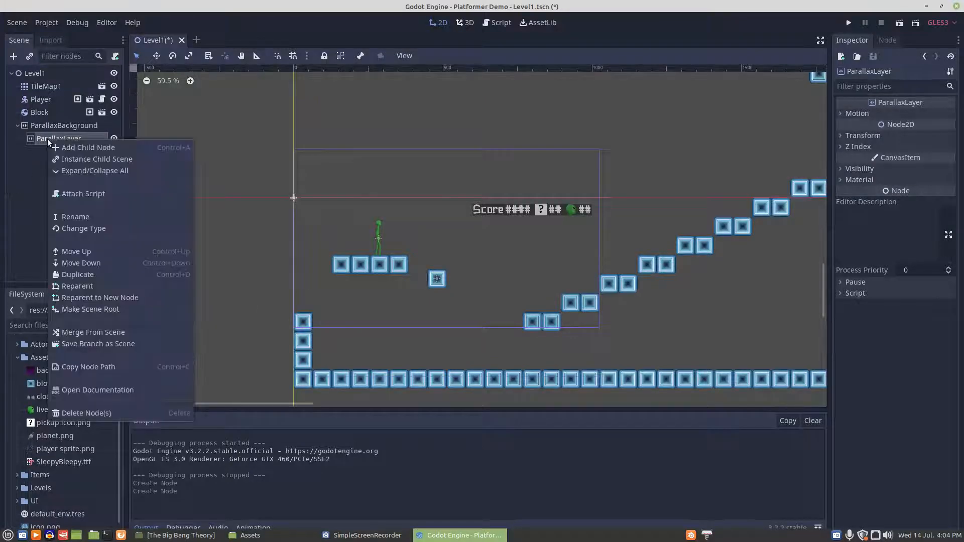
pyautogui.click(68, 146)
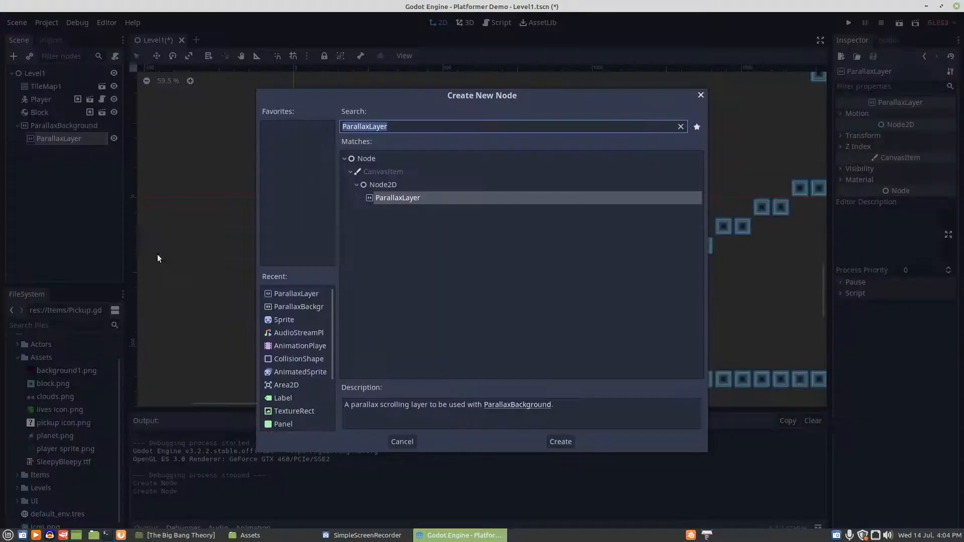
pyautogui.click(278, 321)
pyautogui.doubleClick(279, 321)
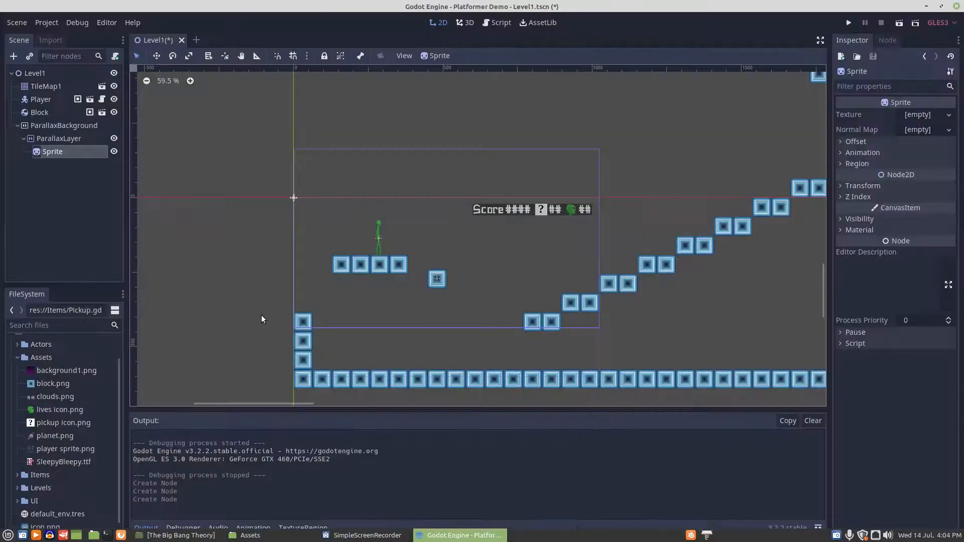
pyautogui.moveTo(52, 370); pyautogui.dragTo(909, 118)
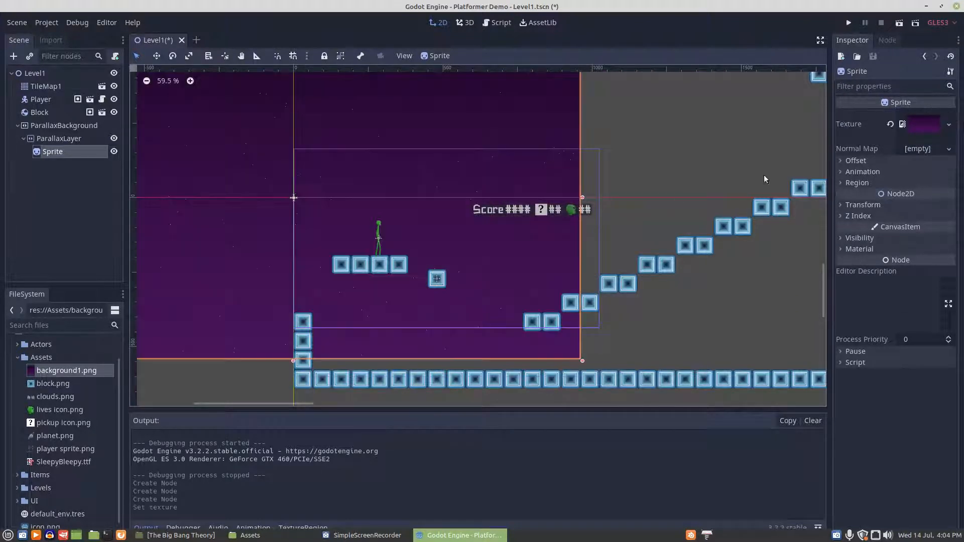
# Turn off centering for the background sprite and set its vertical offset to -450.
pyautogui.click(841, 161)
pyautogui.click(904, 172)
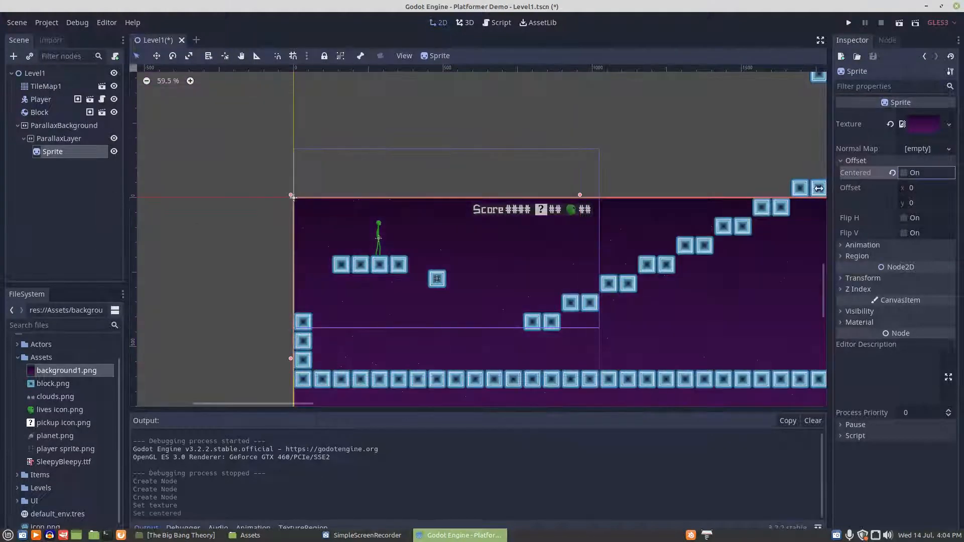
pyautogui.scroll(-2, 577, 284)
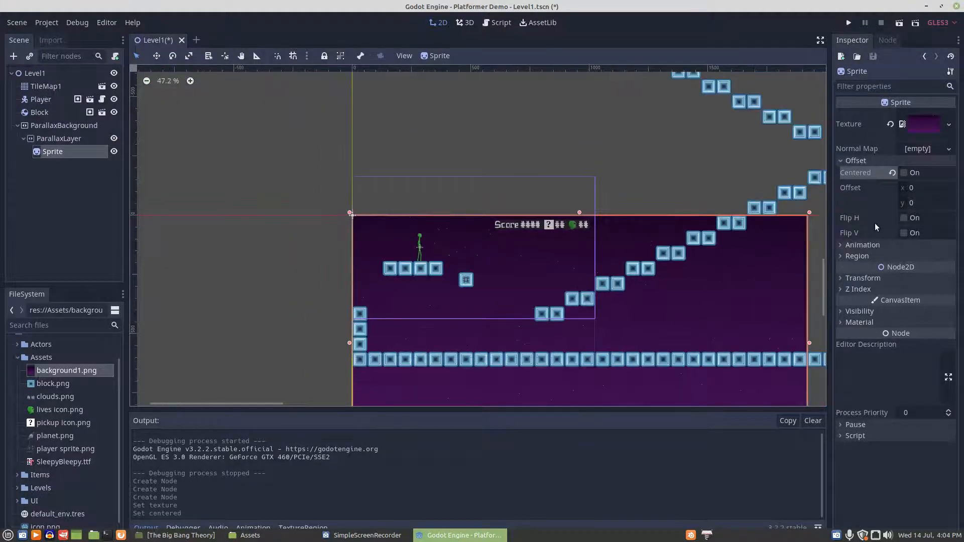
pyautogui.click(913, 203)
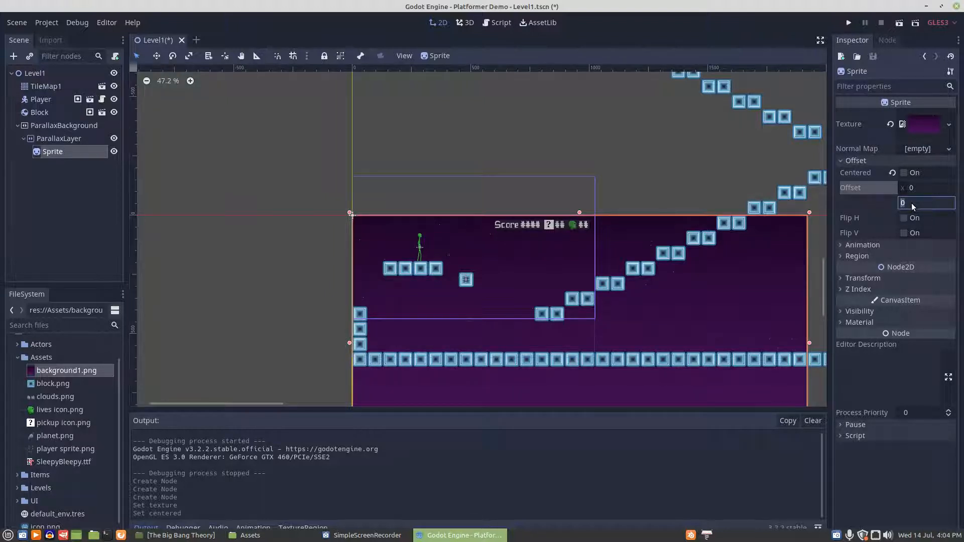
pyautogui.write('-450')
pyautogui.press('Return')
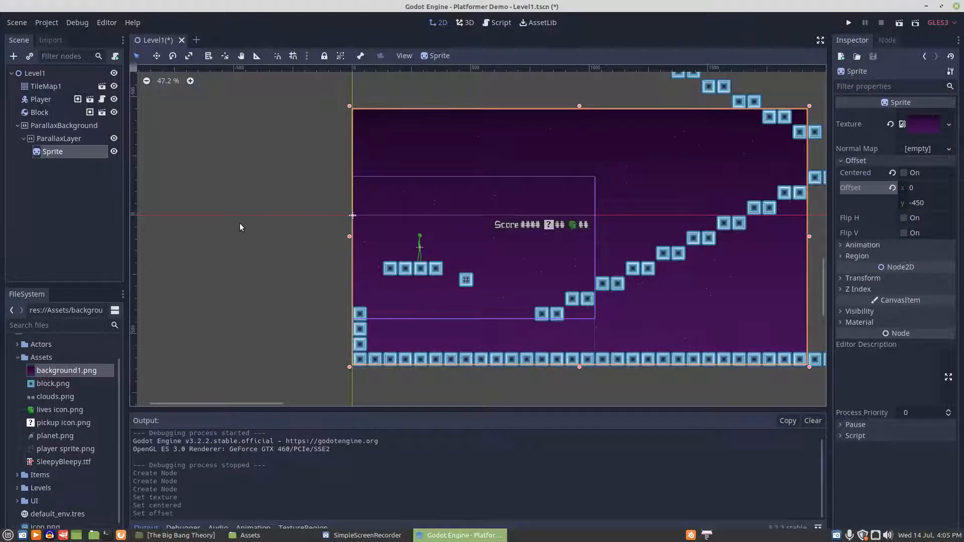
# Set the ParallaxLayer's horizontal motion mirroring to 1920 and check the repeated background along the level.
pyautogui.click(48, 141)
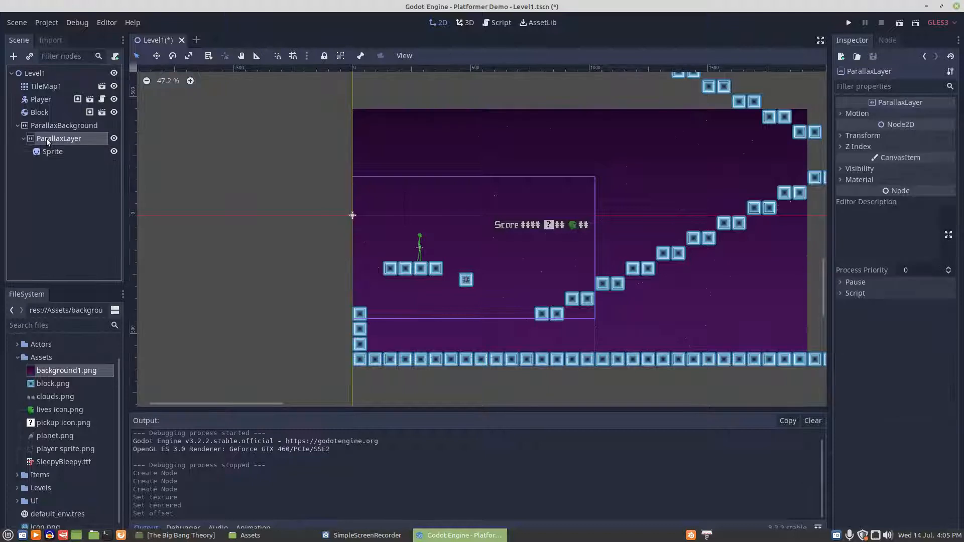
pyautogui.click(843, 113)
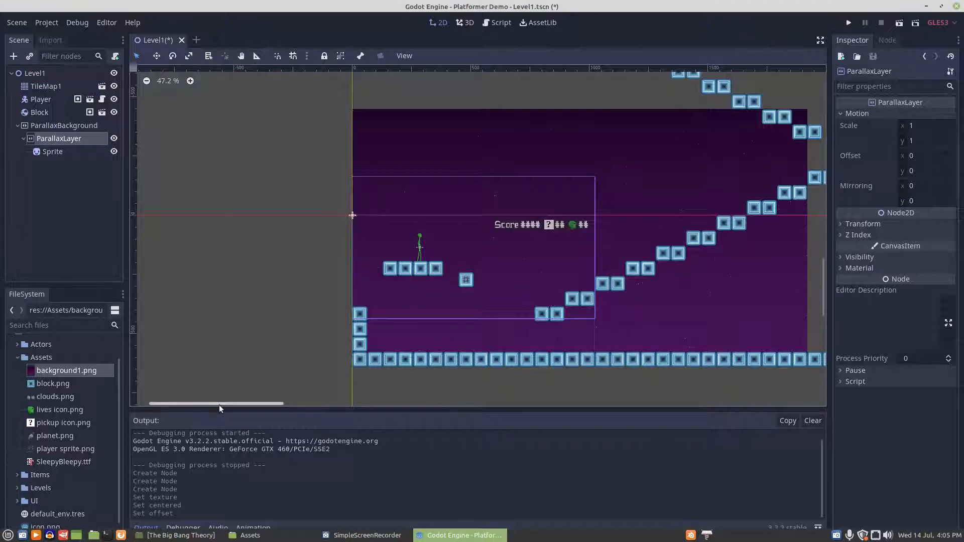
pyautogui.moveTo(219, 403); pyautogui.dragTo(297, 405)
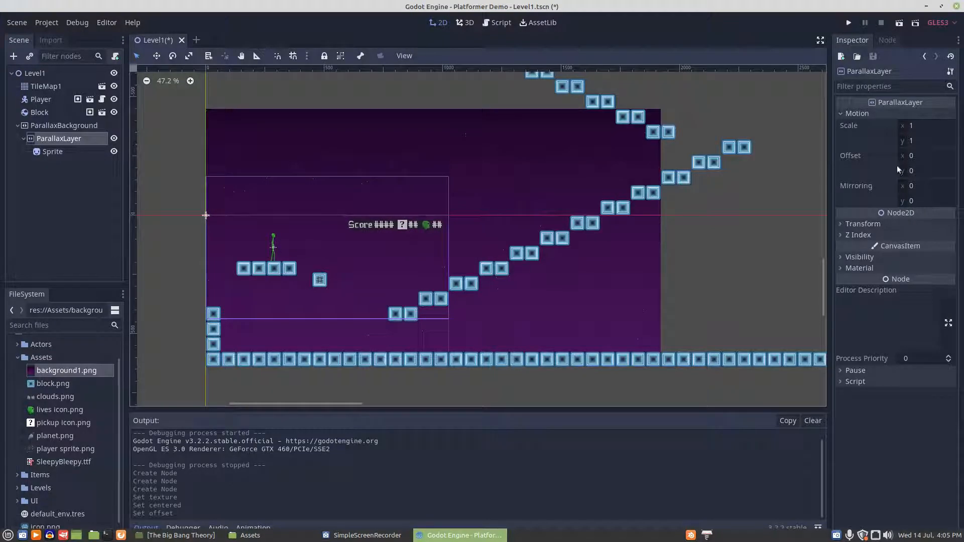
pyautogui.click(913, 186)
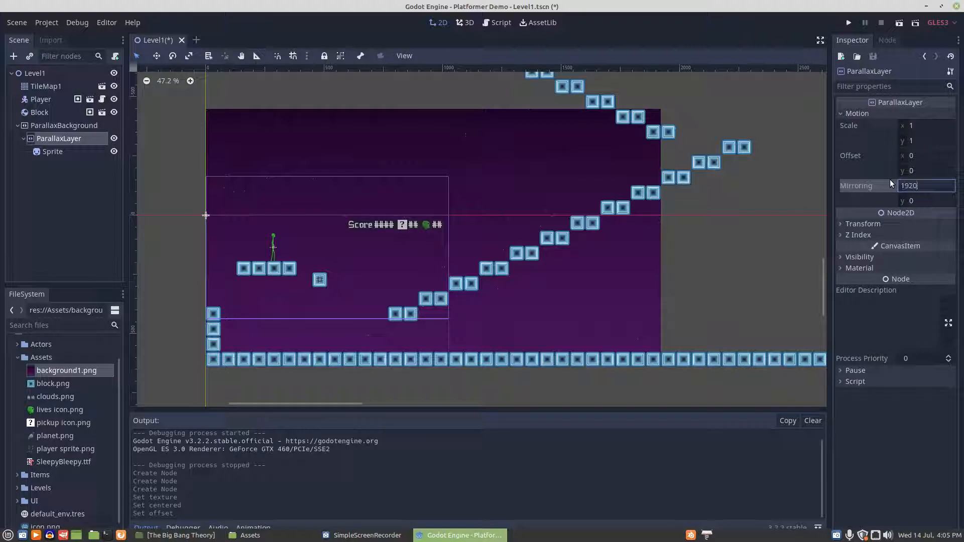
pyautogui.press('Return')
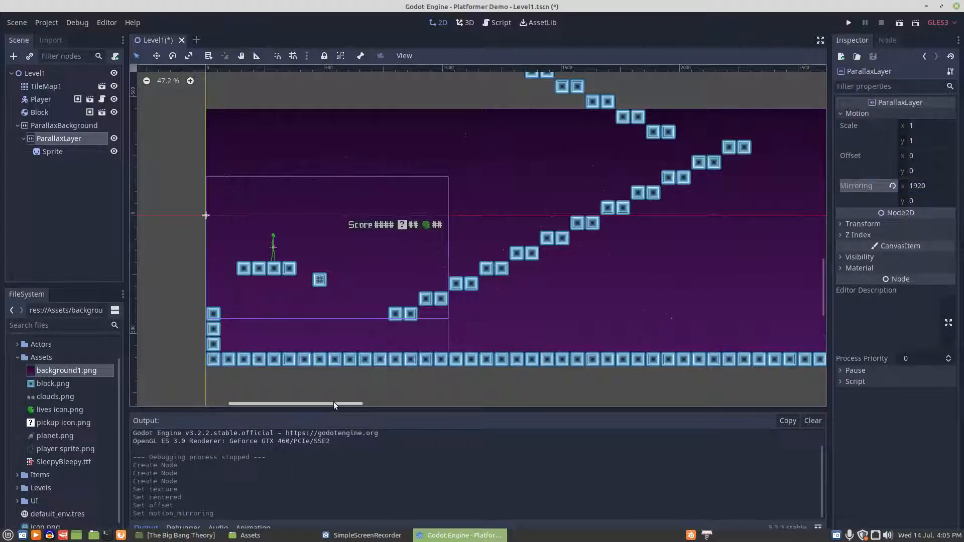
pyautogui.moveTo(331, 401); pyautogui.dragTo(438, 401)
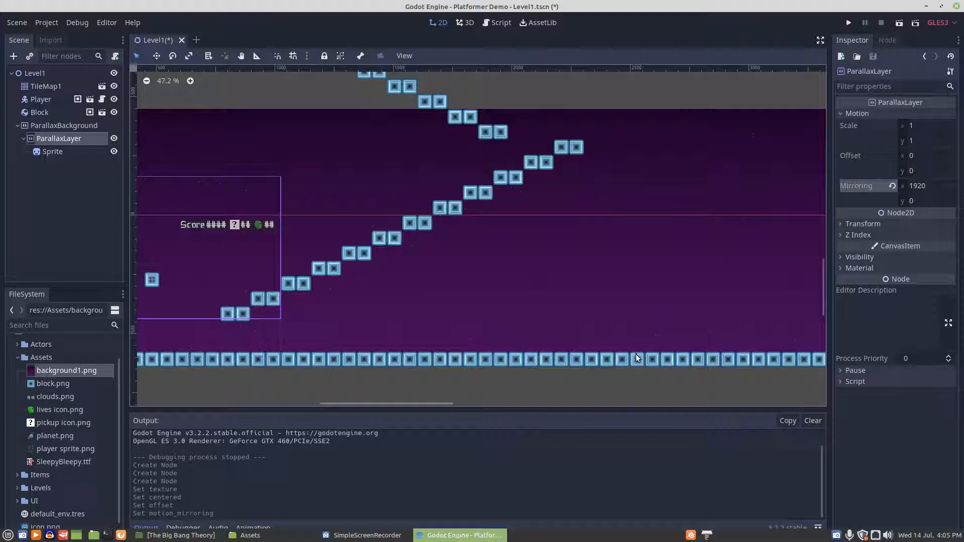
# Try a vertical motion mirroring of 1080 on the ParallaxLayer, then restore it to 0.
pyautogui.click(911, 201)
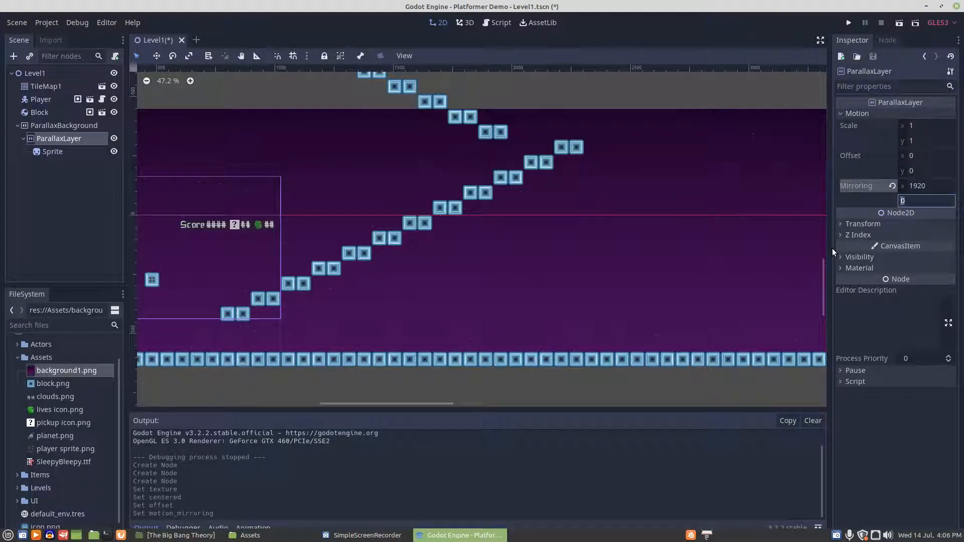
pyautogui.write('1080')
pyautogui.click(860, 200)
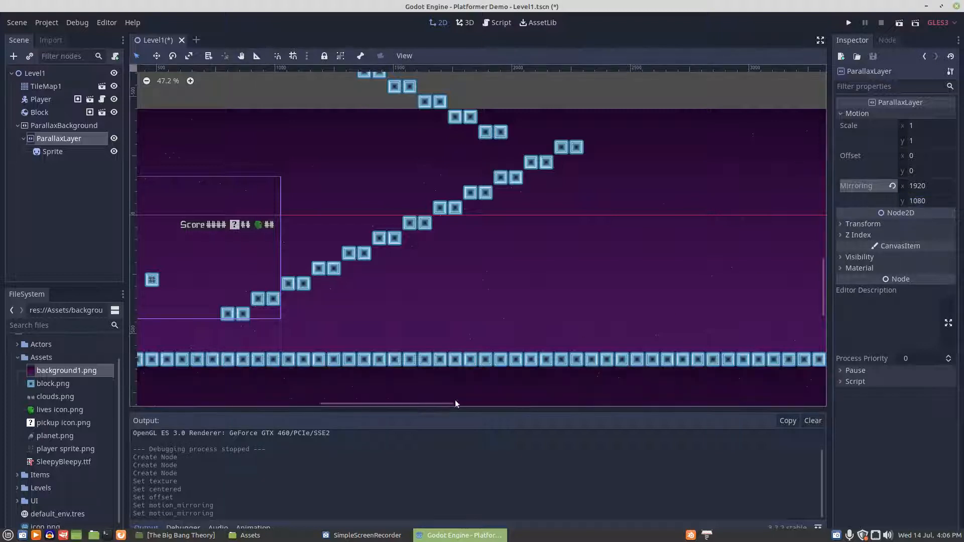
pyautogui.scroll(-8, 484, 373)
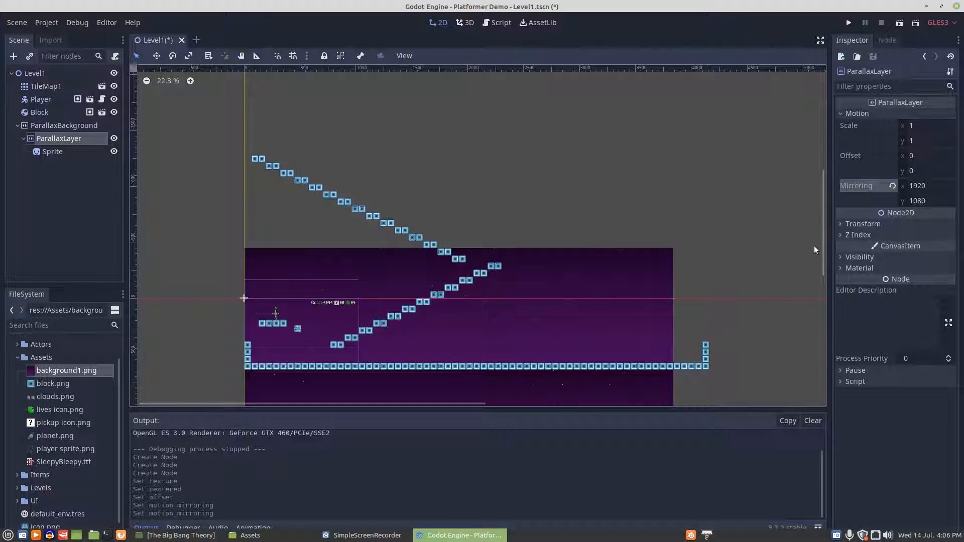
pyautogui.click(915, 201)
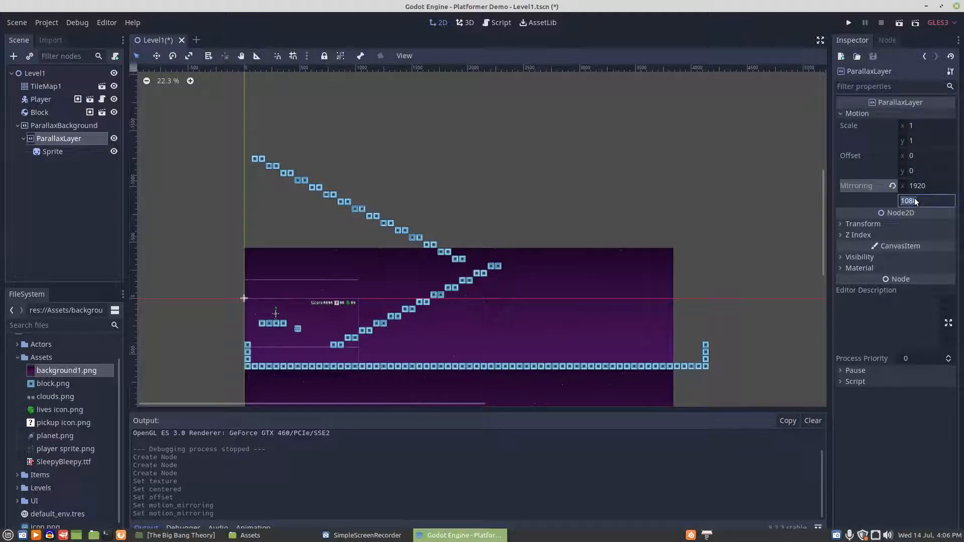
pyautogui.write('1080')
pyautogui.press('Return')
pyautogui.click(923, 201)
pyautogui.write('0')
pyautogui.press('Return')
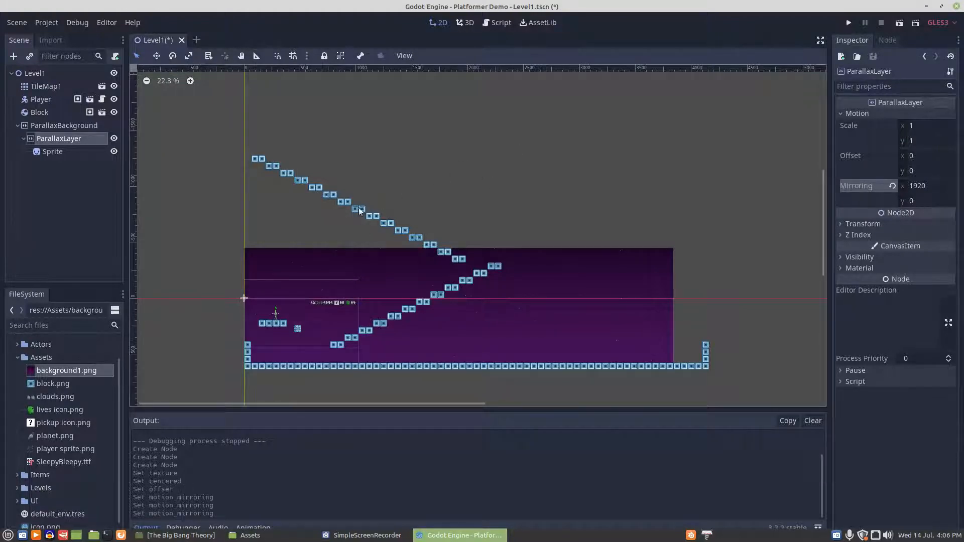
# Run the Level1 scene, move the player right and left to check the background's scrolling, and close the game.
pyautogui.click(899, 23)
pyautogui.press('Right')
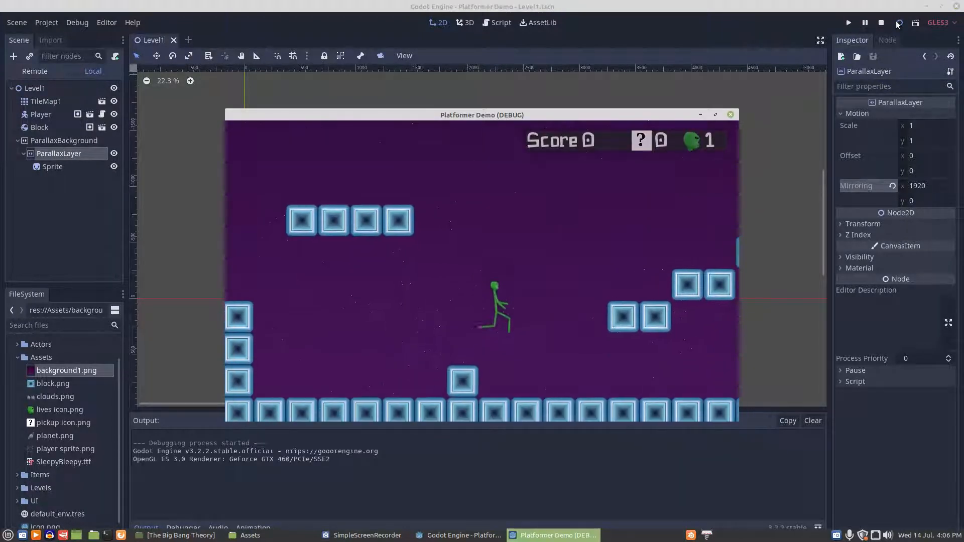
pyautogui.press('Right')
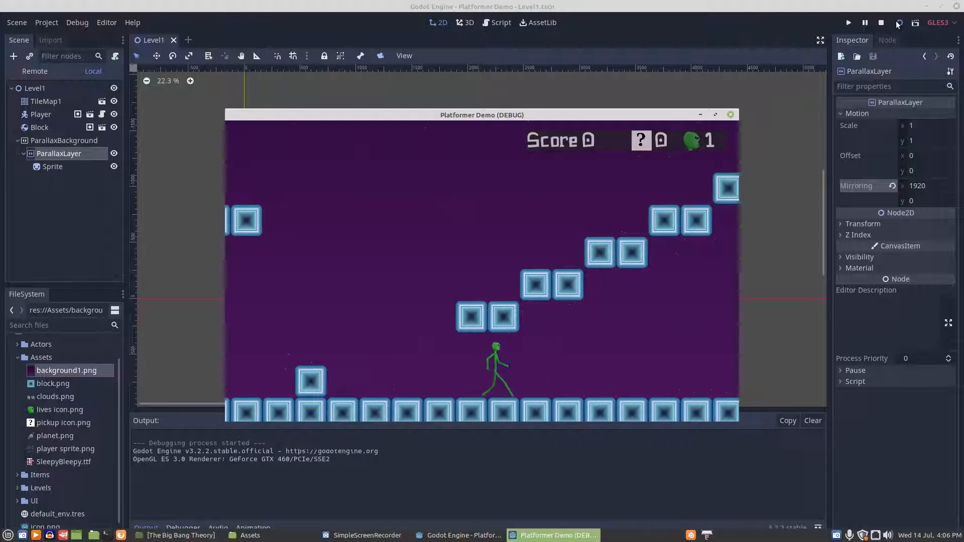
pyautogui.press('Left')
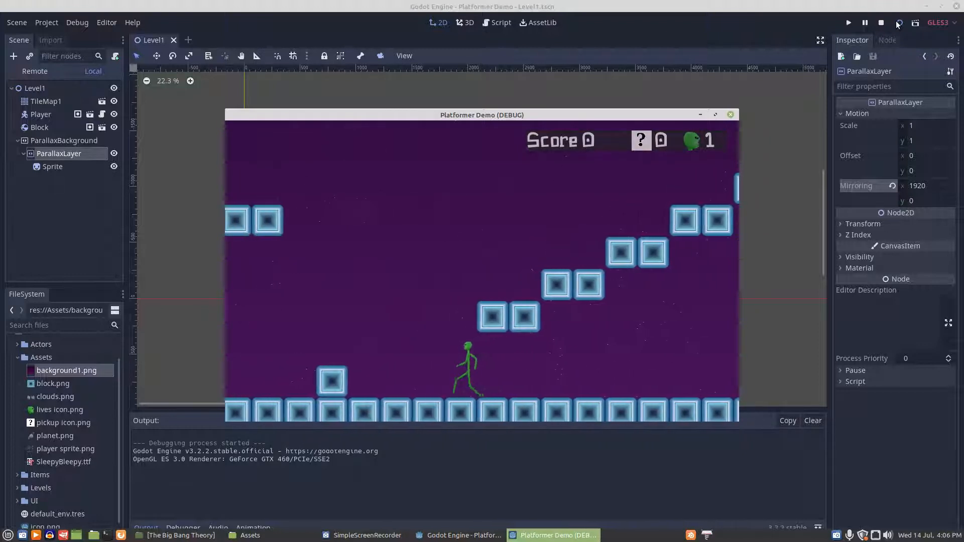
pyautogui.press('Left')
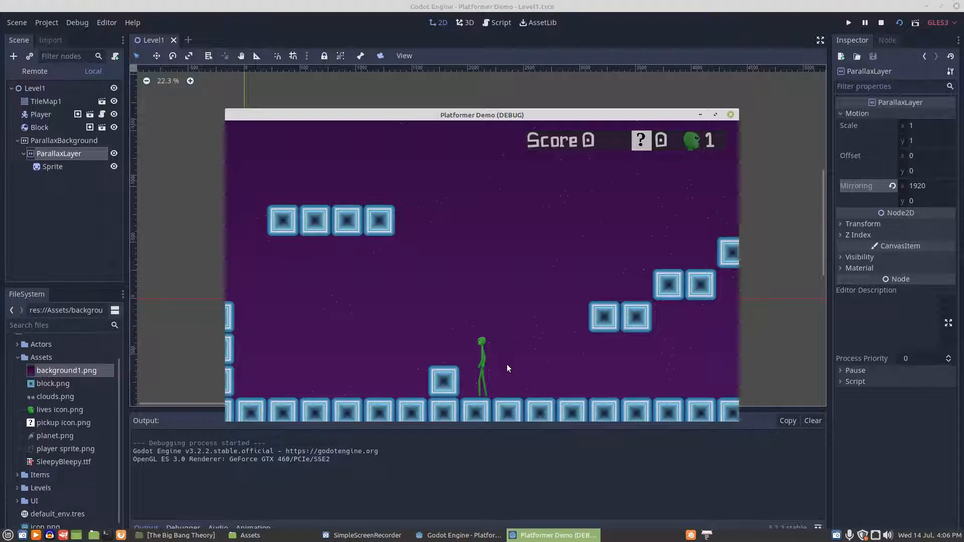
pyautogui.click(730, 114)
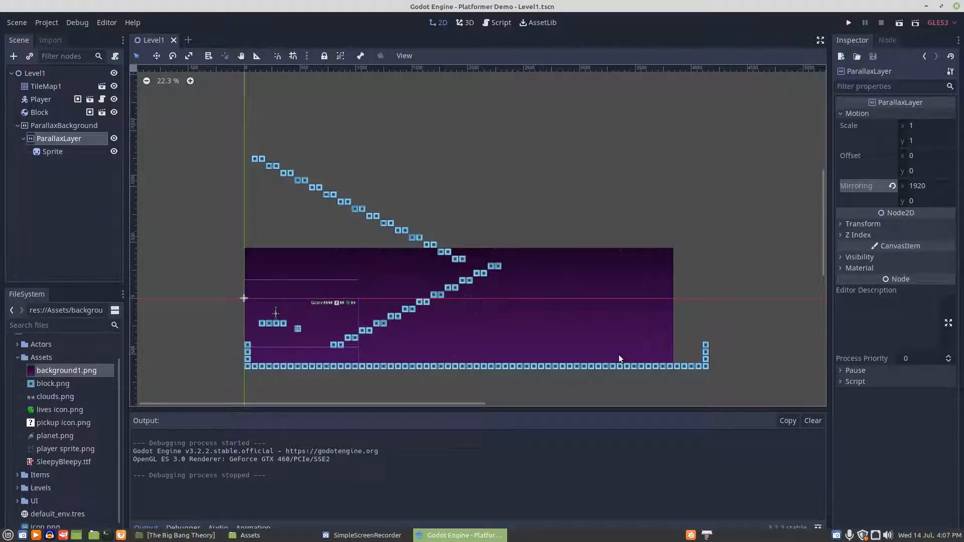
# Set the ParallaxLayer's motion scale to 0.02 in both x and y.
pyautogui.click(912, 127)
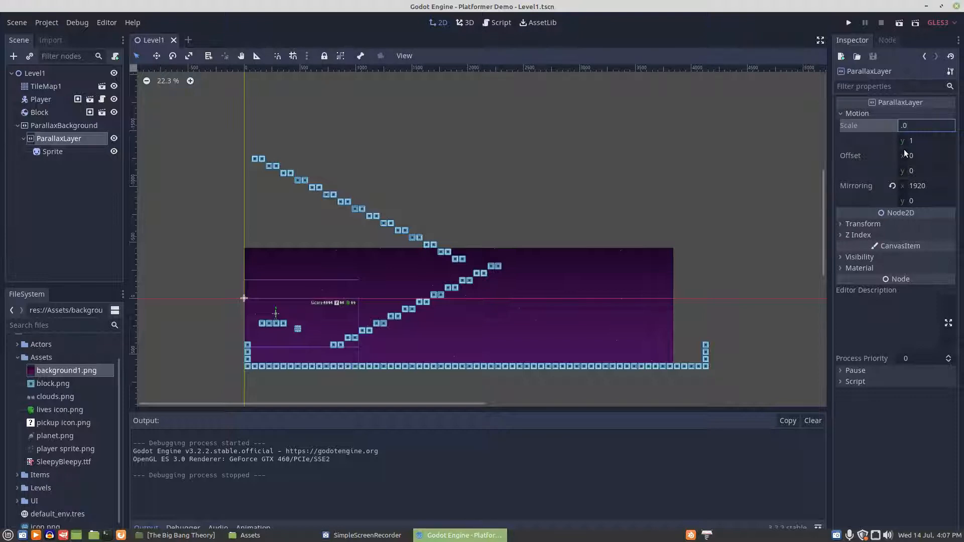
pyautogui.press('Return')
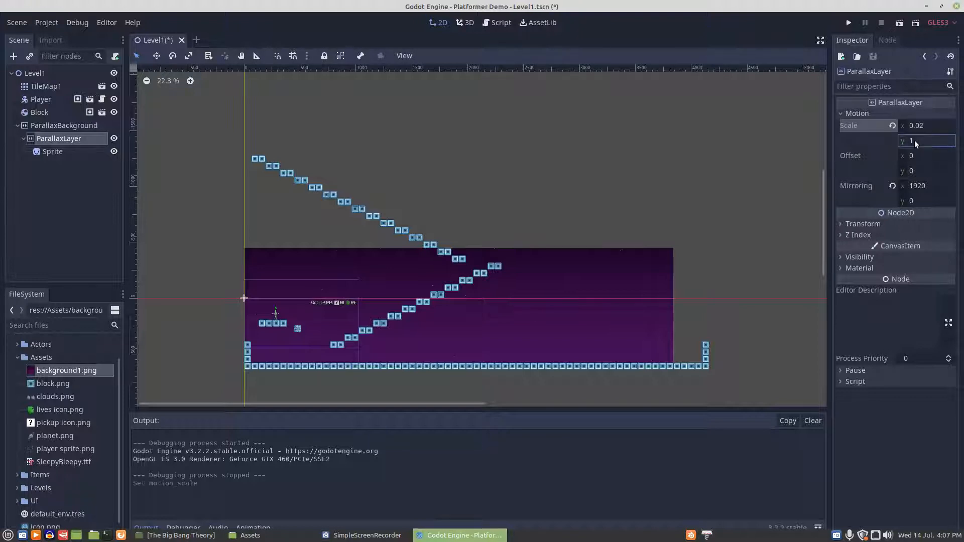
pyautogui.write('.02')
pyautogui.press('Return')
# Run the Level1 scene and move the player right and back left along the ground to check the background's slow scrolling.
pyautogui.click(899, 23)
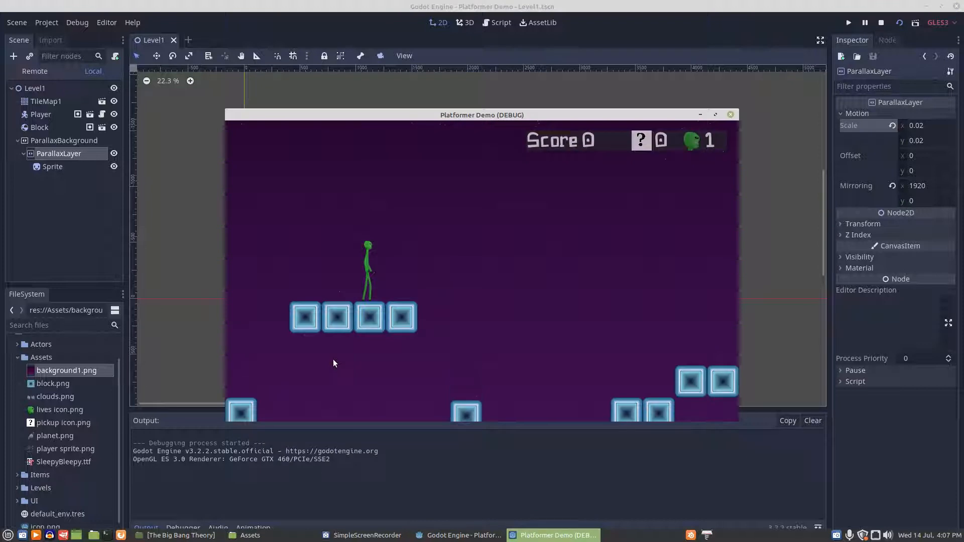
pyautogui.press('Right')
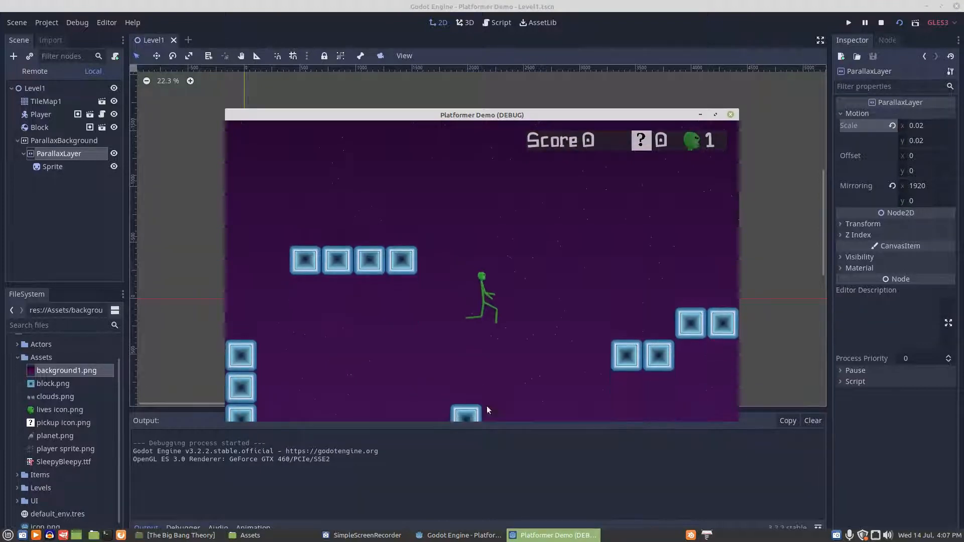
pyautogui.press('Right')
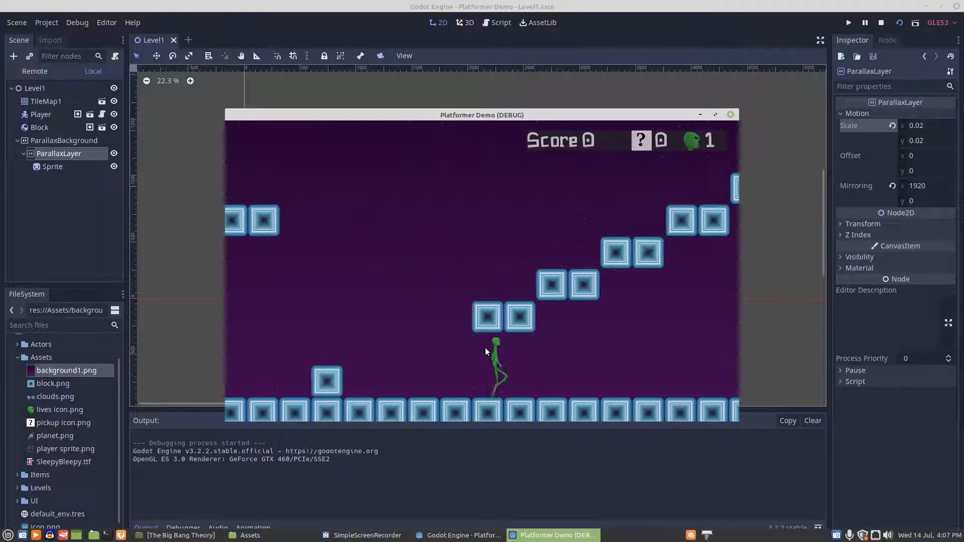
pyautogui.press('Right')
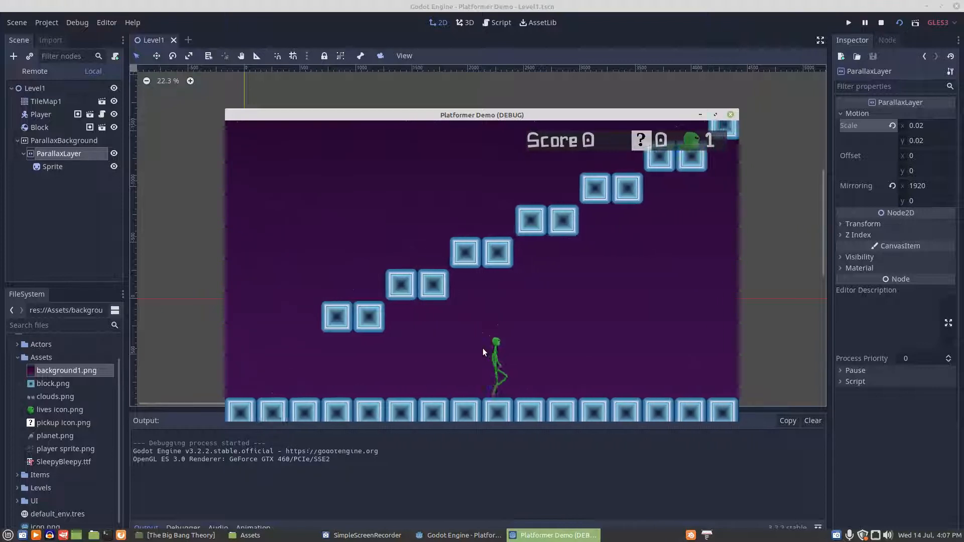
pyautogui.press('Right')
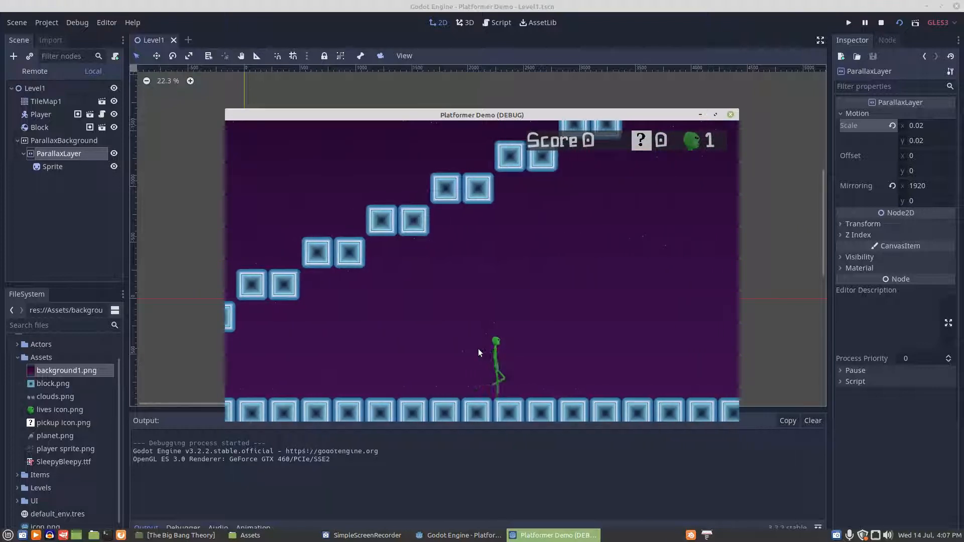
pyautogui.press('Right')
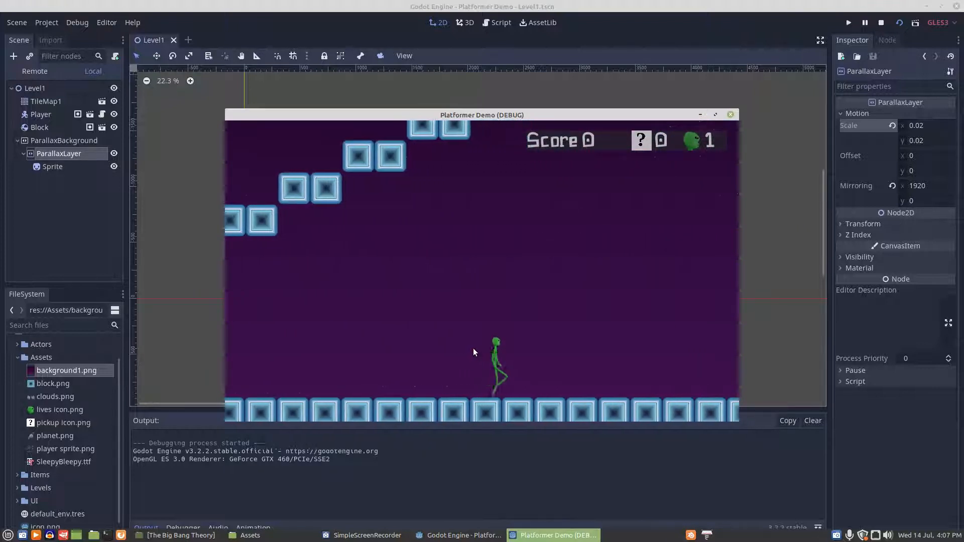
pyautogui.press('Right')
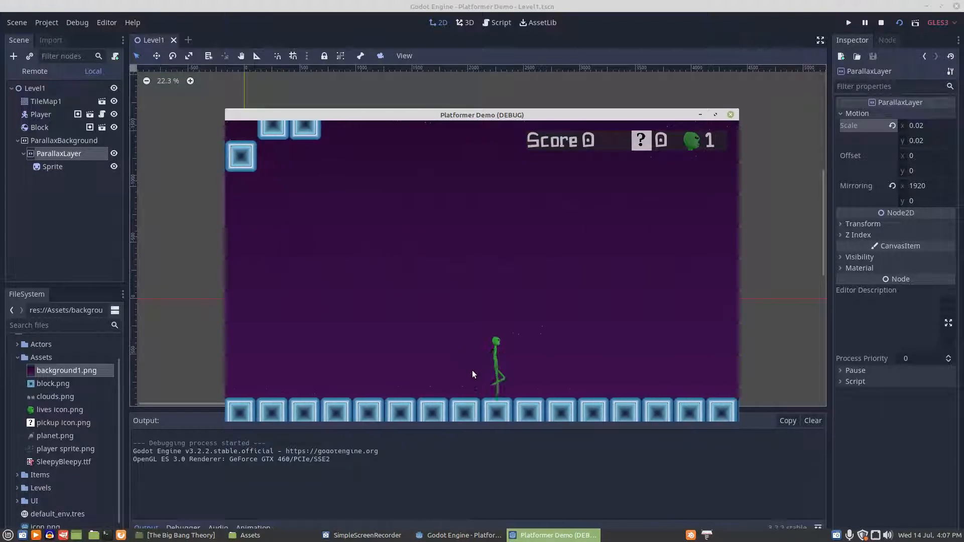
pyautogui.press('Right')
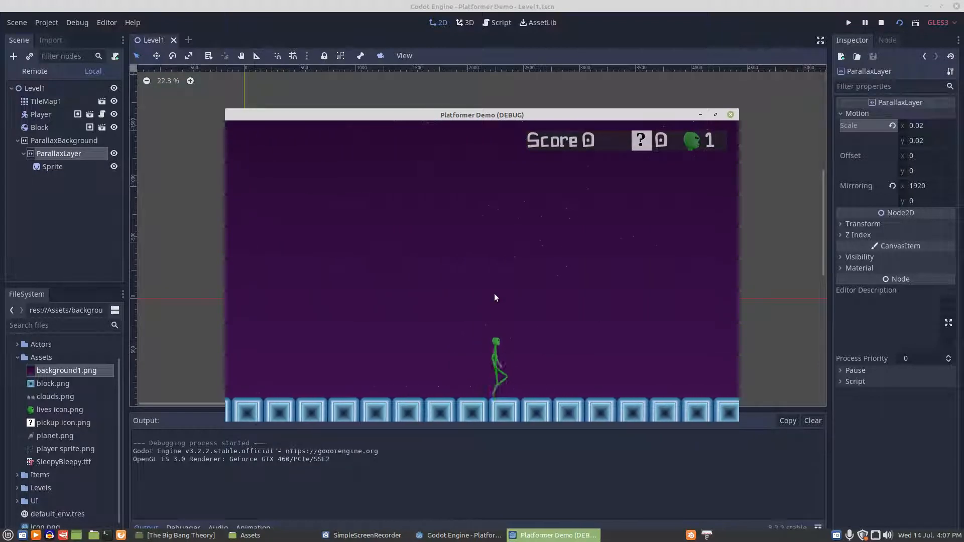
pyautogui.press('Left')
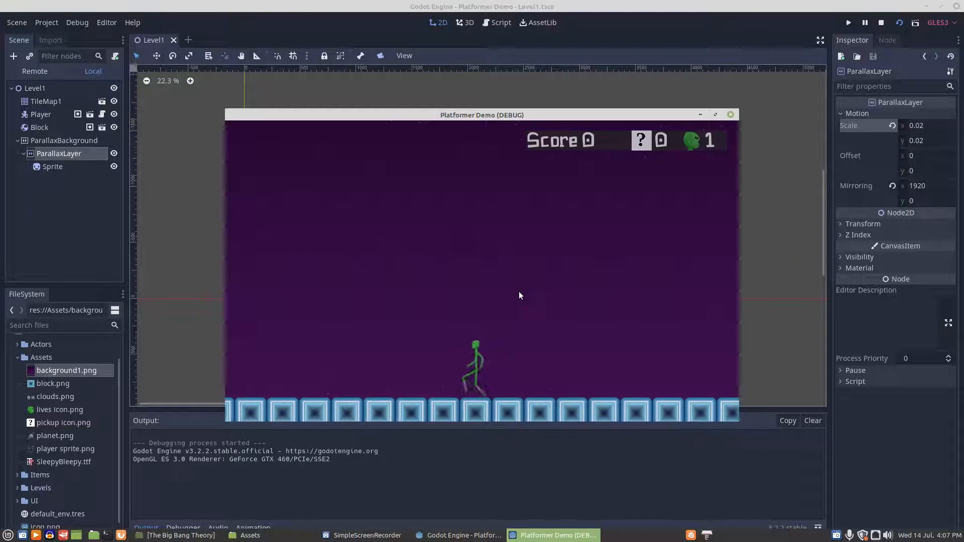
pyautogui.press('Left')
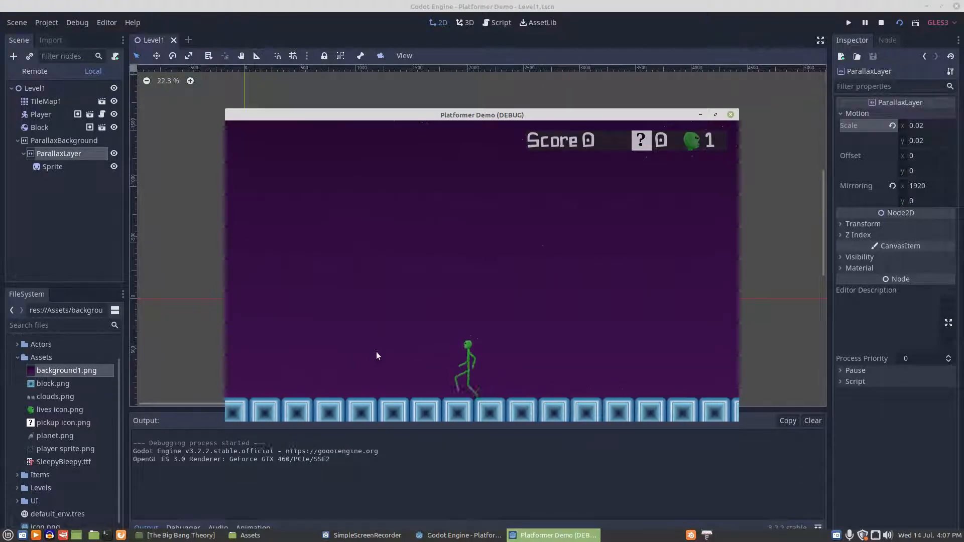
pyautogui.press('Left')
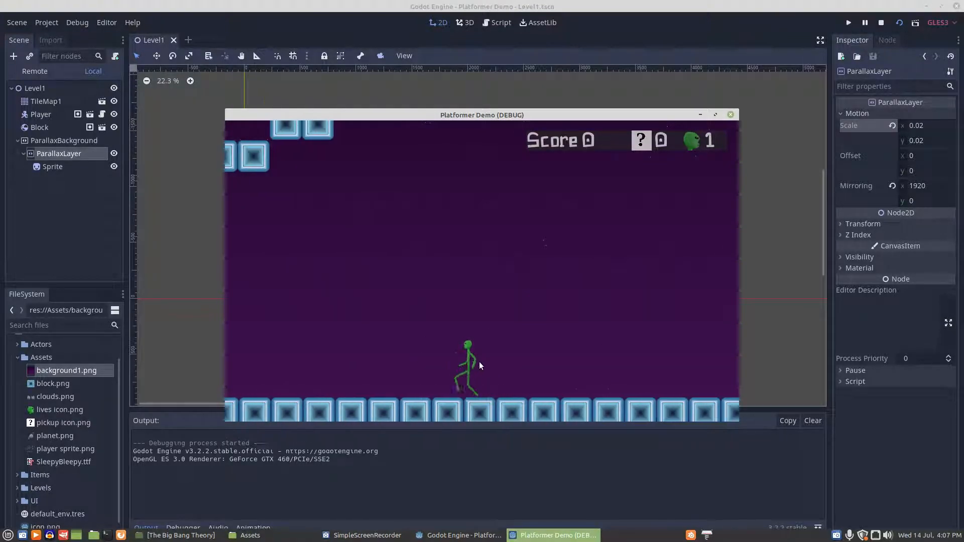
pyautogui.press('Left')
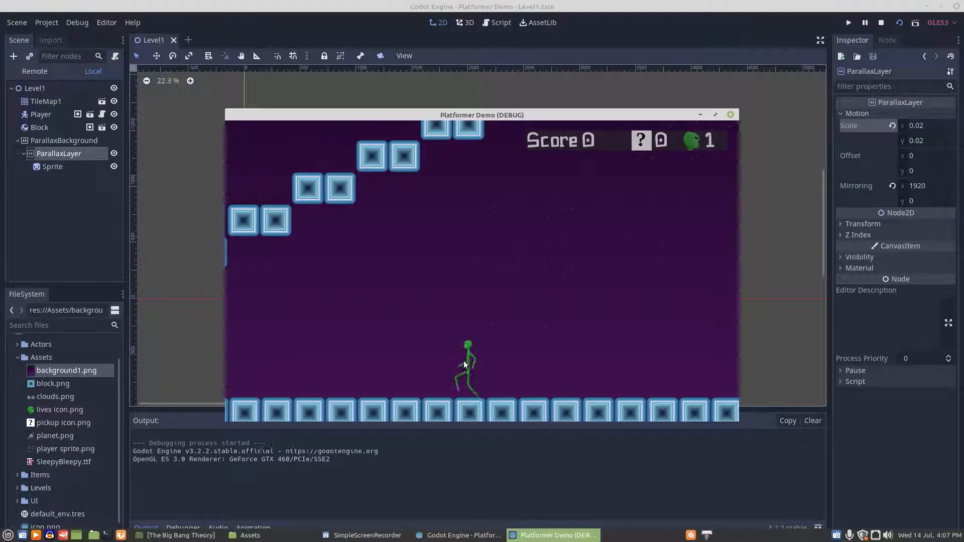
pyautogui.press('Left')
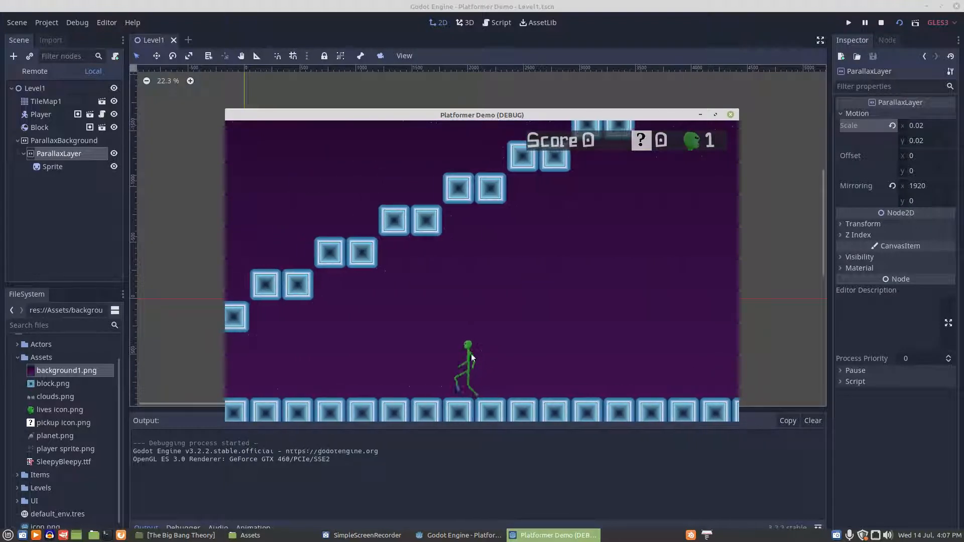
pyautogui.press('Left')
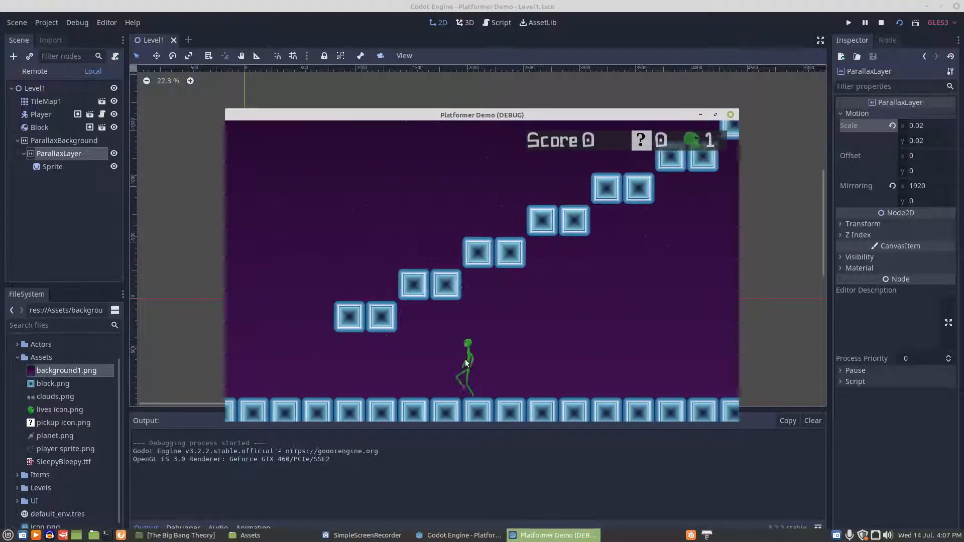
pyautogui.press('Left')
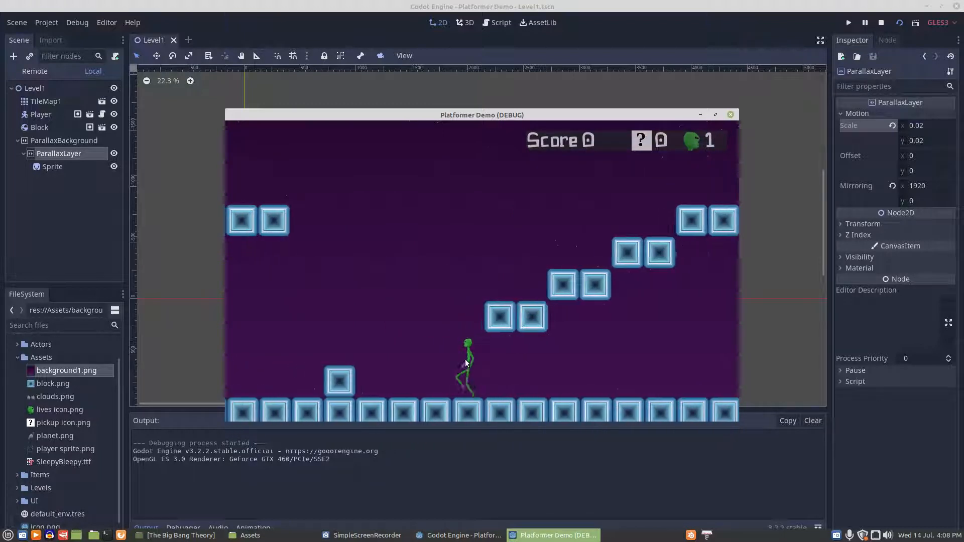
# Jump past the loose block and climb the rising block staircase rightward to check the background's vertical movement.
pyautogui.press('Up')
pyautogui.press('Left')
pyautogui.press('Right')
pyautogui.press('Right')
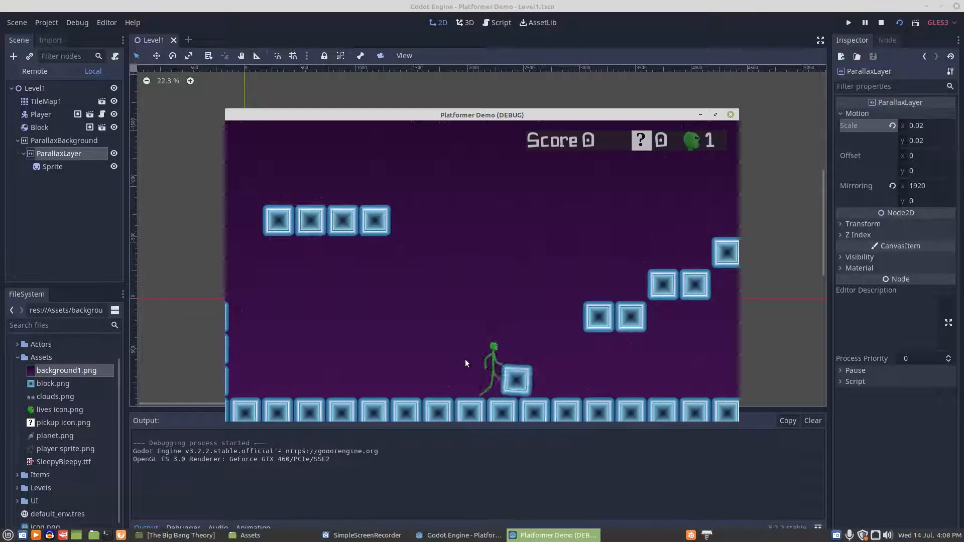
pyautogui.press('Up')
pyautogui.press('Right')
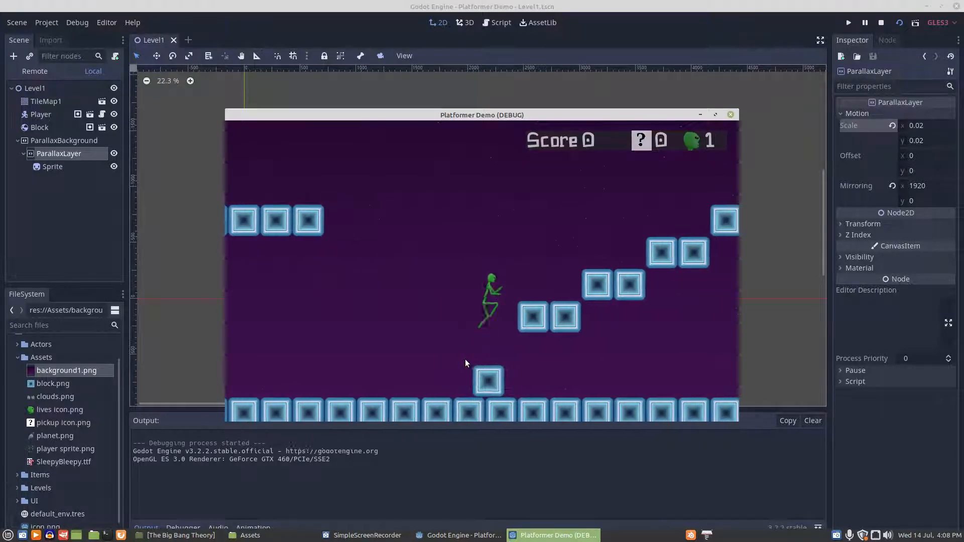
pyautogui.press('Up')
pyautogui.press('Right')
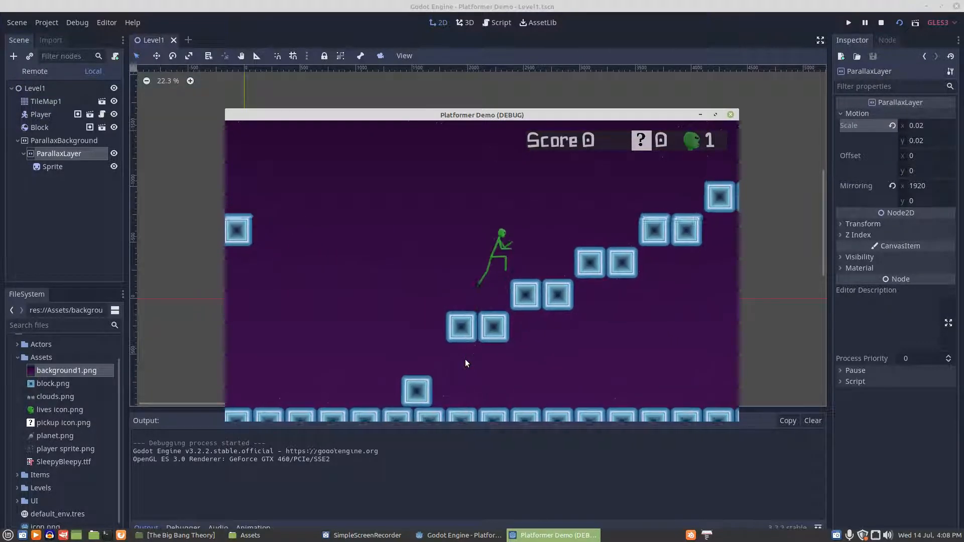
pyautogui.press('Up')
pyautogui.press('Right')
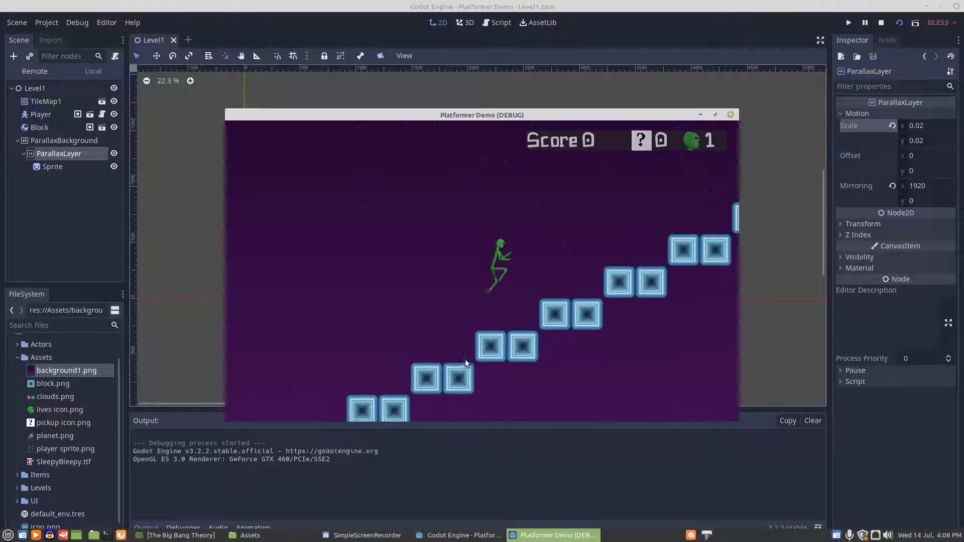
pyautogui.press('Up')
pyautogui.press('Right')
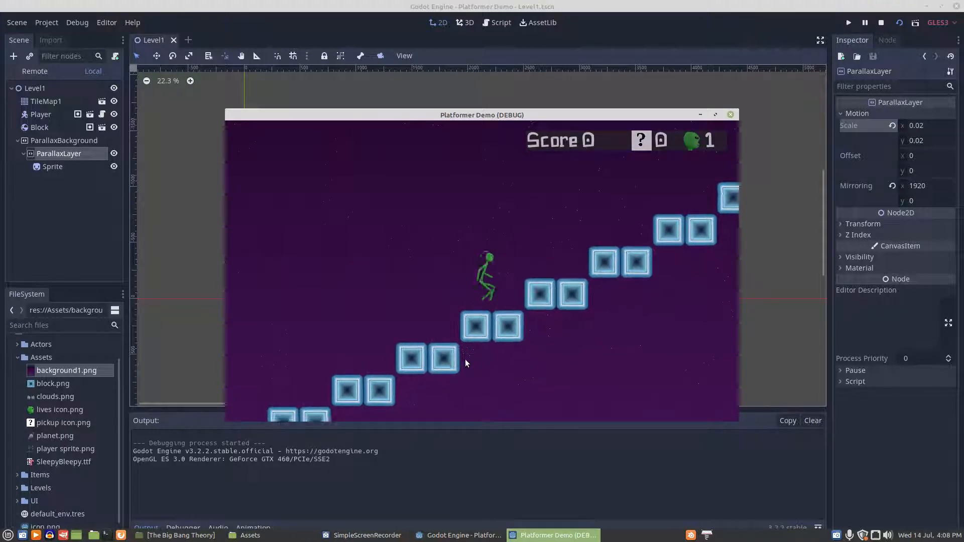
pyautogui.press('Up')
pyautogui.press('Right')
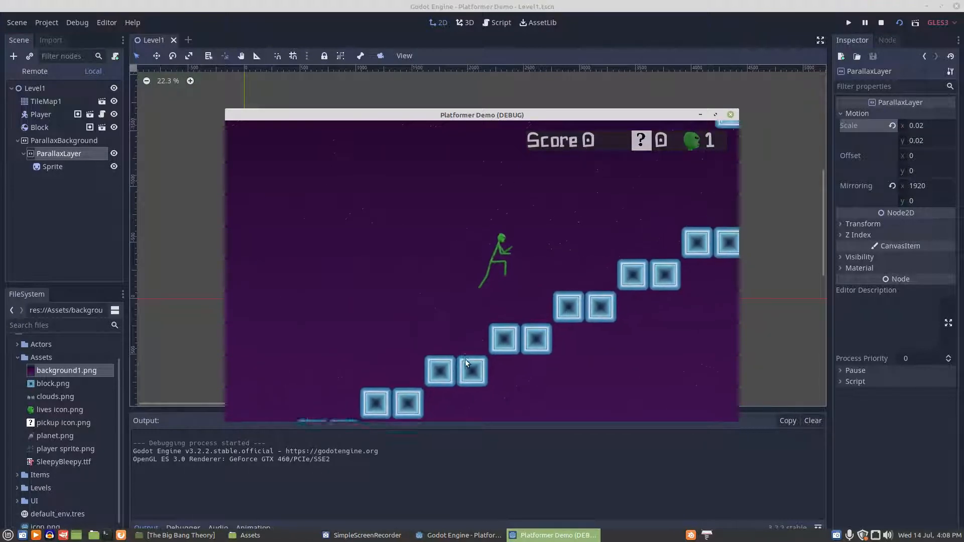
pyautogui.press('Up')
pyautogui.press('Right')
pyautogui.press('Up')
pyautogui.press('Right')
pyautogui.press('Up')
pyautogui.press('Up')
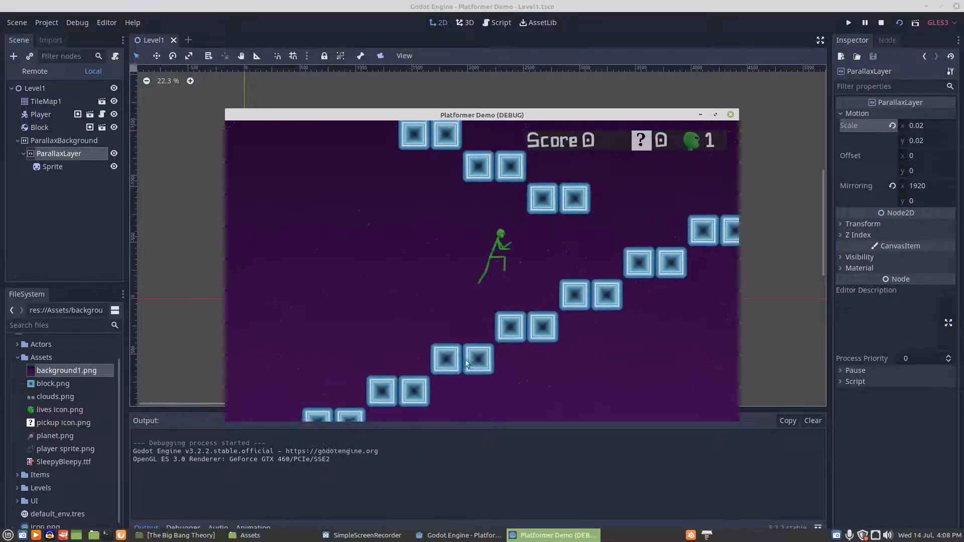
pyautogui.press('Right')
# Climb the upper block staircase leftward to its highest platform while checking the background, and close the game.
pyautogui.press('Up')
pyautogui.press('Left')
pyautogui.press('Up')
pyautogui.press('Up')
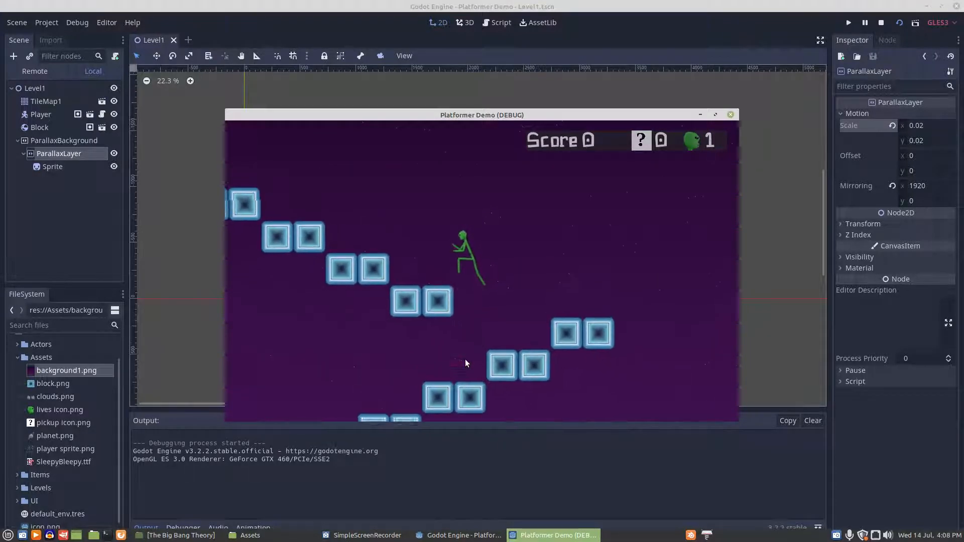
pyautogui.press('Left')
pyautogui.press('Up')
pyautogui.press('Left')
pyautogui.press('Left')
pyautogui.press('Up')
pyautogui.press('Up')
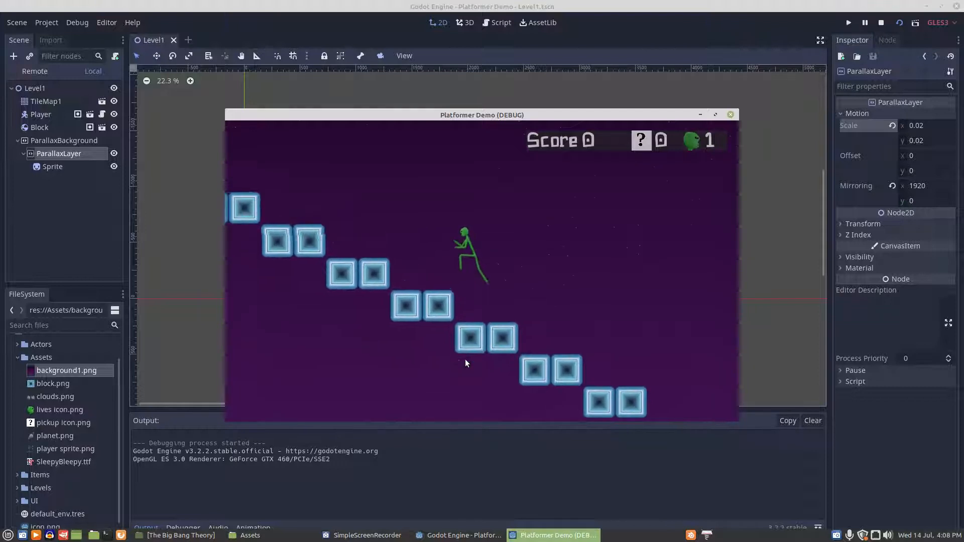
pyautogui.press('Left')
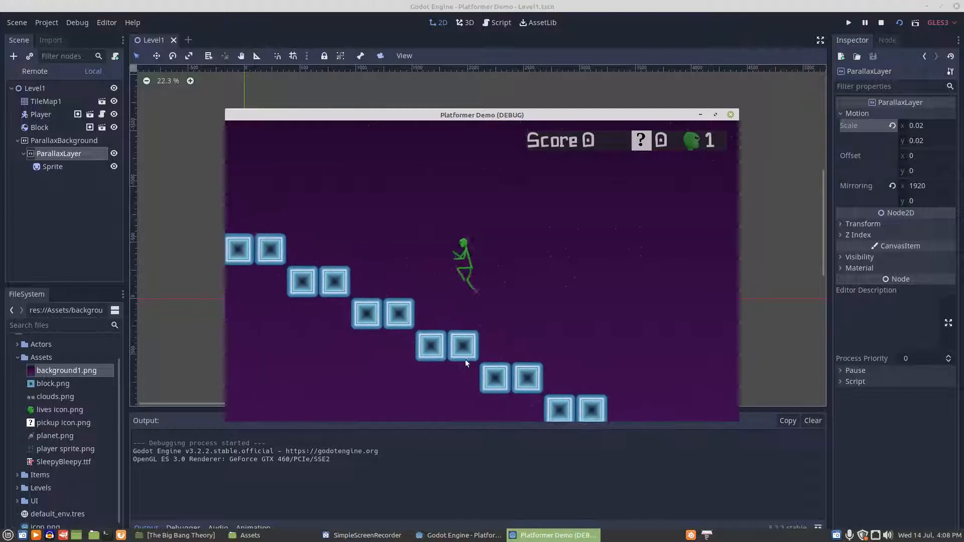
pyautogui.press('Up')
pyautogui.press('Left')
pyautogui.press('Up')
pyautogui.press('Left')
pyautogui.press('Up')
pyautogui.press('Up')
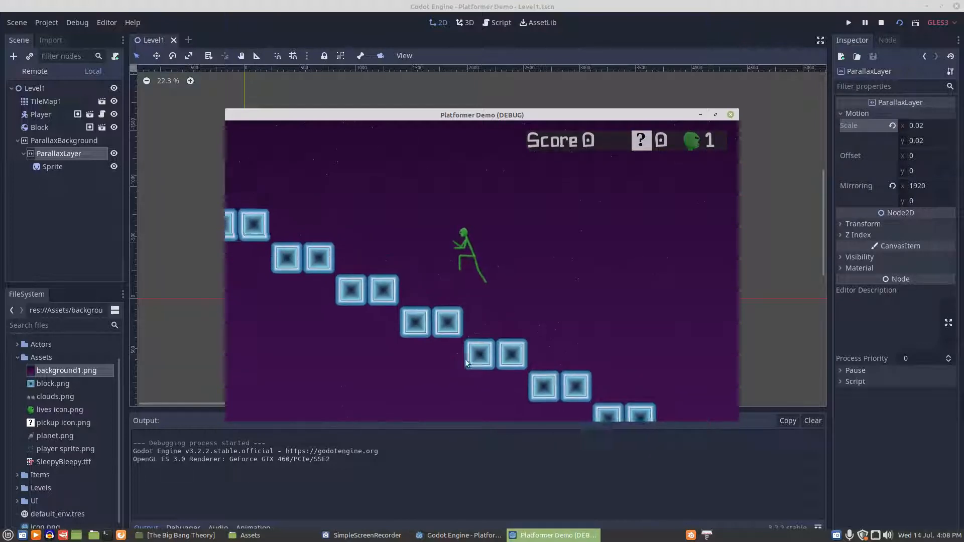
pyautogui.press('Left')
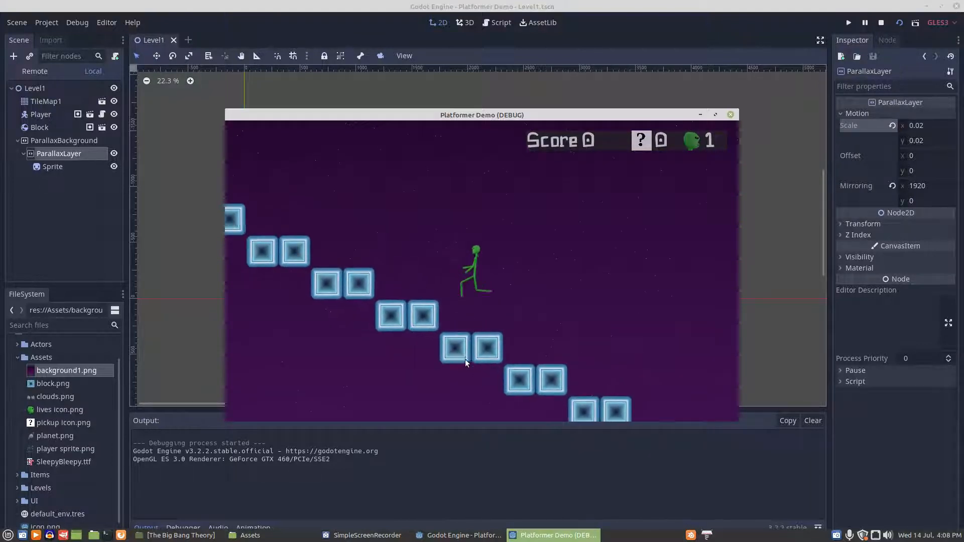
pyautogui.press('Up')
pyautogui.press('Left')
pyautogui.press('Up')
pyautogui.press('Left')
pyautogui.press('Up')
pyautogui.press('Up')
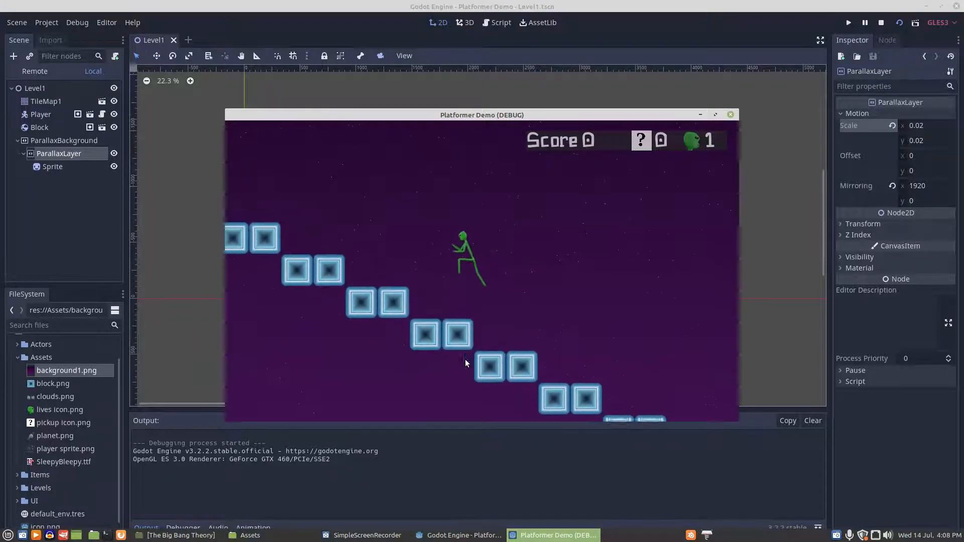
pyautogui.press('Left')
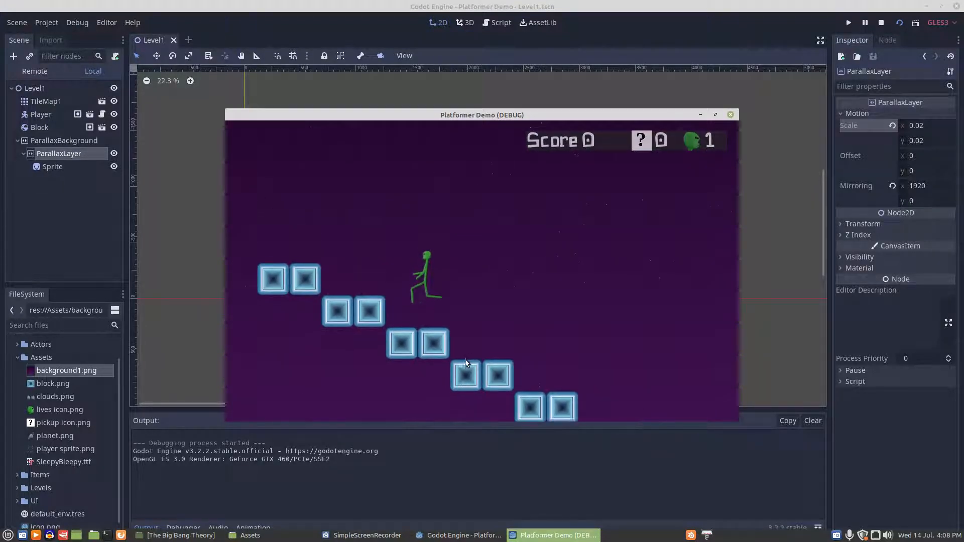
pyautogui.press('Up')
pyautogui.press('Left')
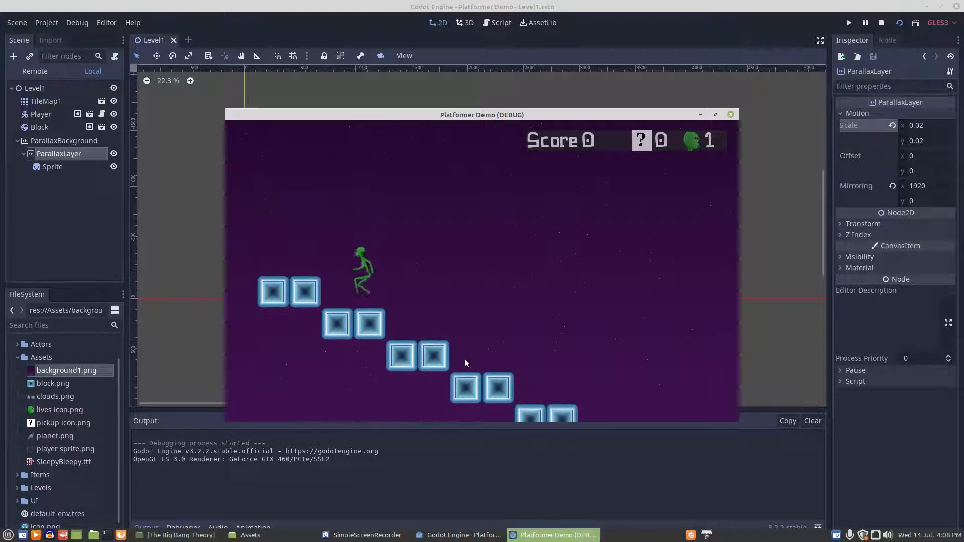
pyautogui.press('Up')
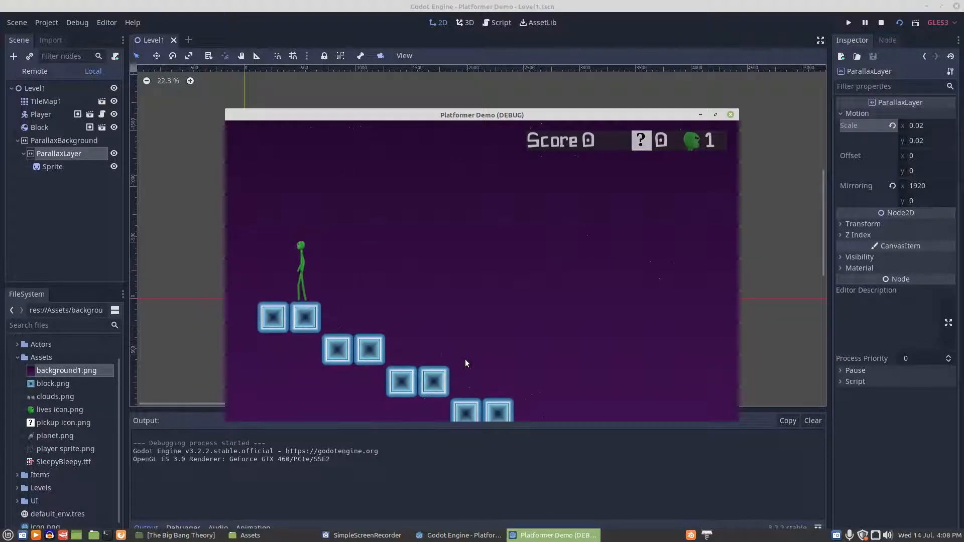
pyautogui.click(730, 115)
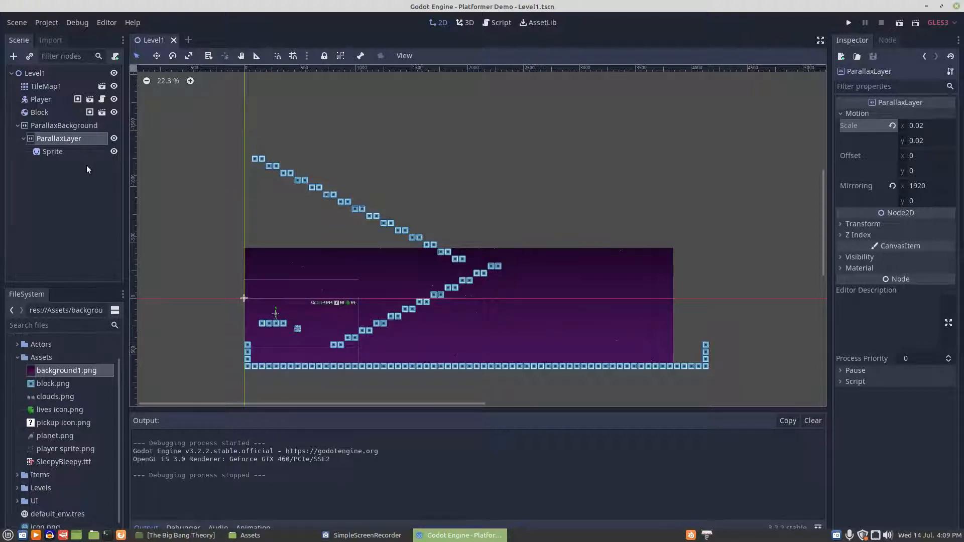
# Add a second ParallaxLayer node as a child of ParallaxBackground.
pyautogui.click(59, 127)
pyautogui.rightClick(60, 128)
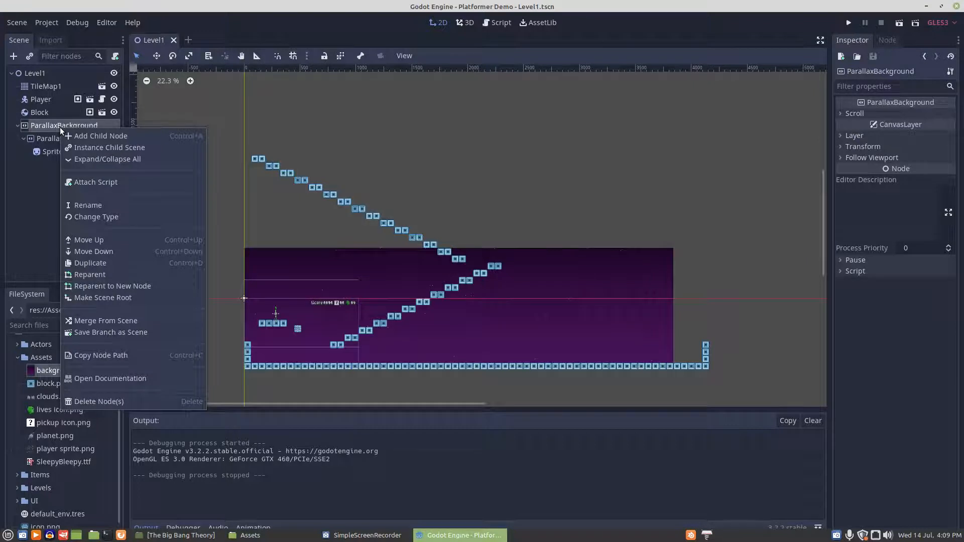
pyautogui.click(100, 136)
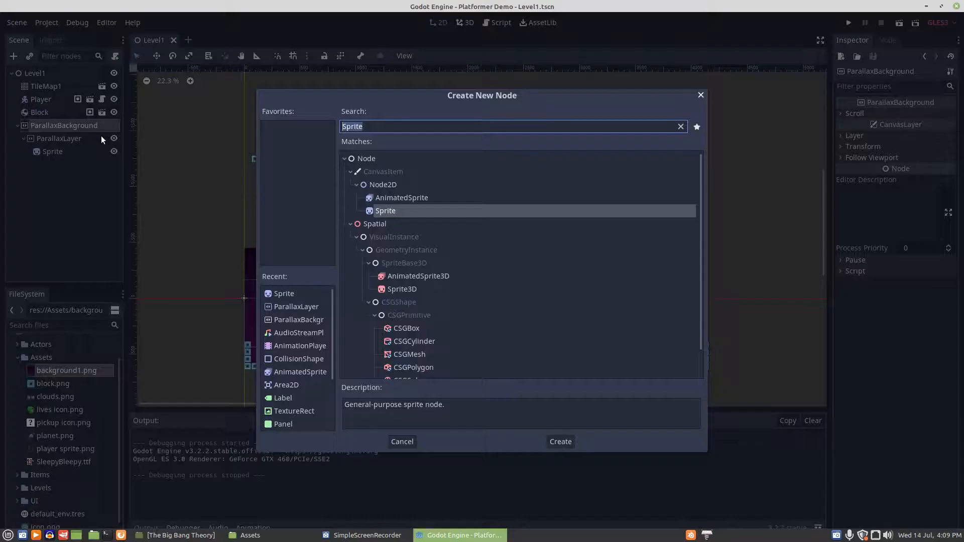
pyautogui.doubleClick(296, 307)
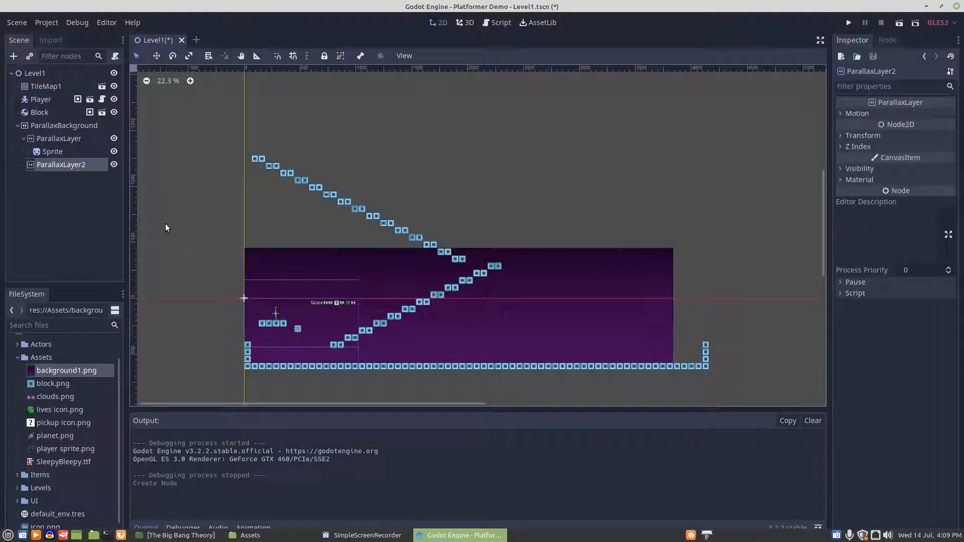
# Add a Sprite child to ParallaxLayer2 with planet.png as its texture and its Centered offset option turned off.
pyautogui.rightClick(57, 167)
pyautogui.click(85, 178)
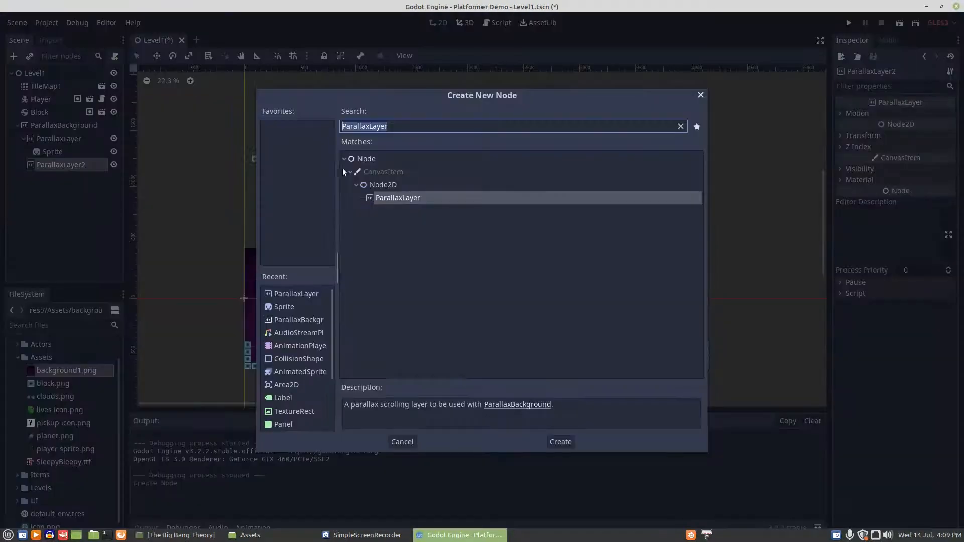
pyautogui.doubleClick(274, 307)
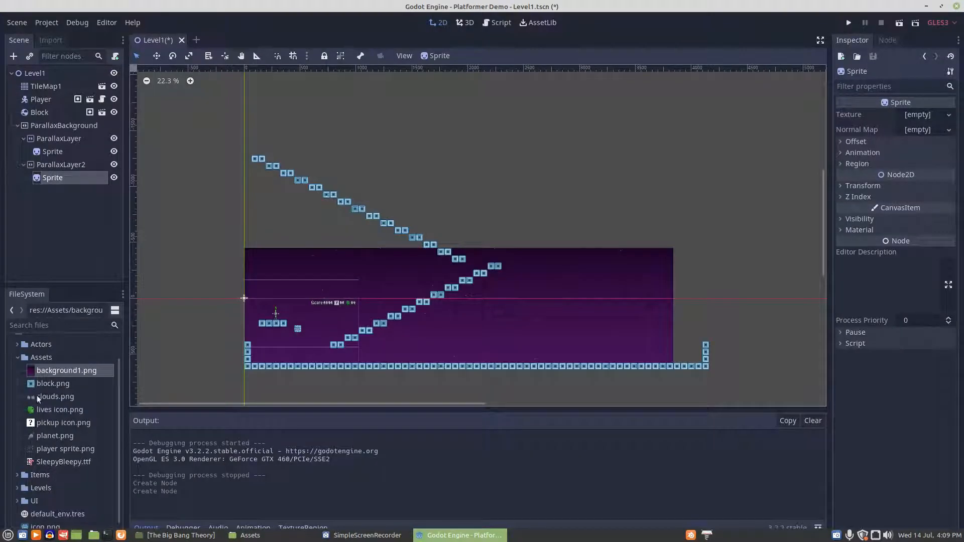
pyautogui.moveTo(46, 436); pyautogui.dragTo(918, 114)
pyautogui.click(842, 161)
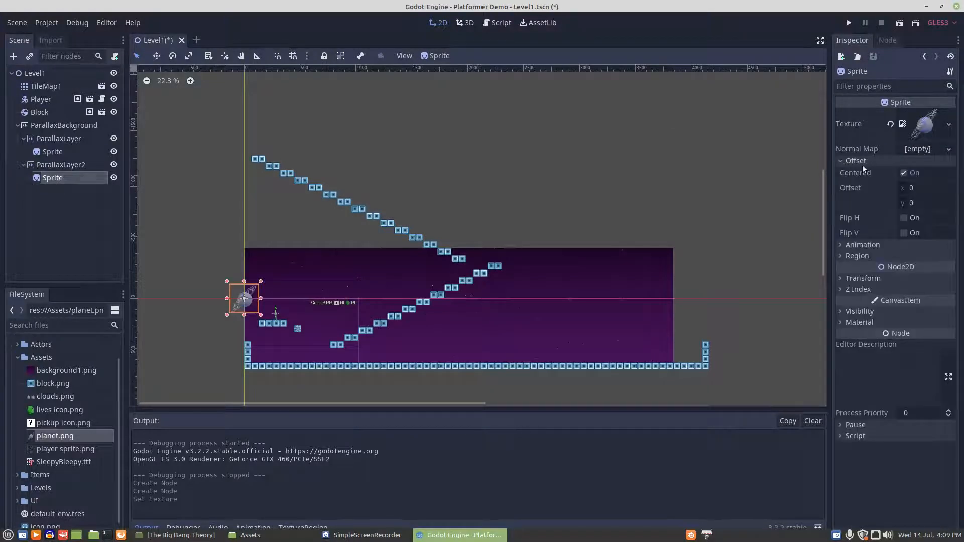
pyautogui.click(904, 173)
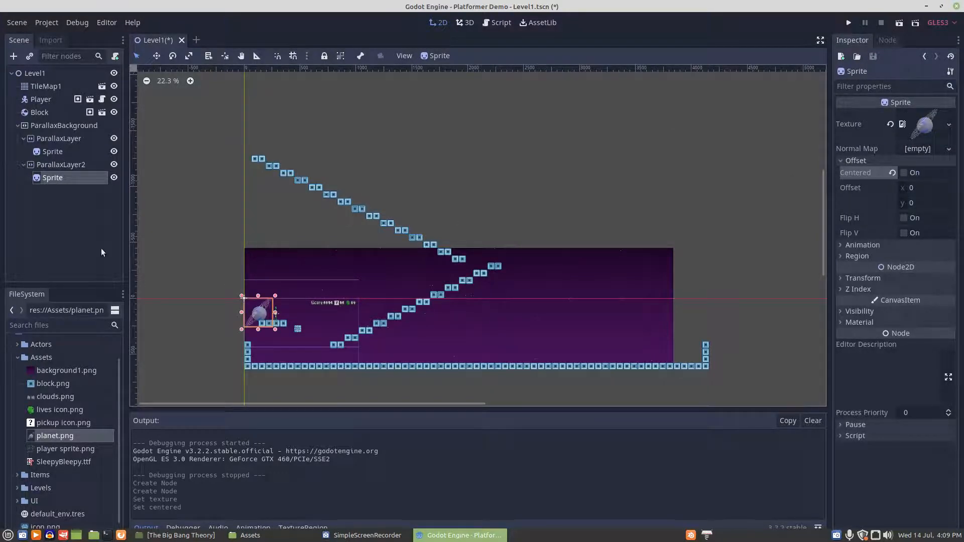
# Select ParallaxLayer2, run the Level1 scene to check how the planet looks in the game, and close the game.
pyautogui.click(49, 164)
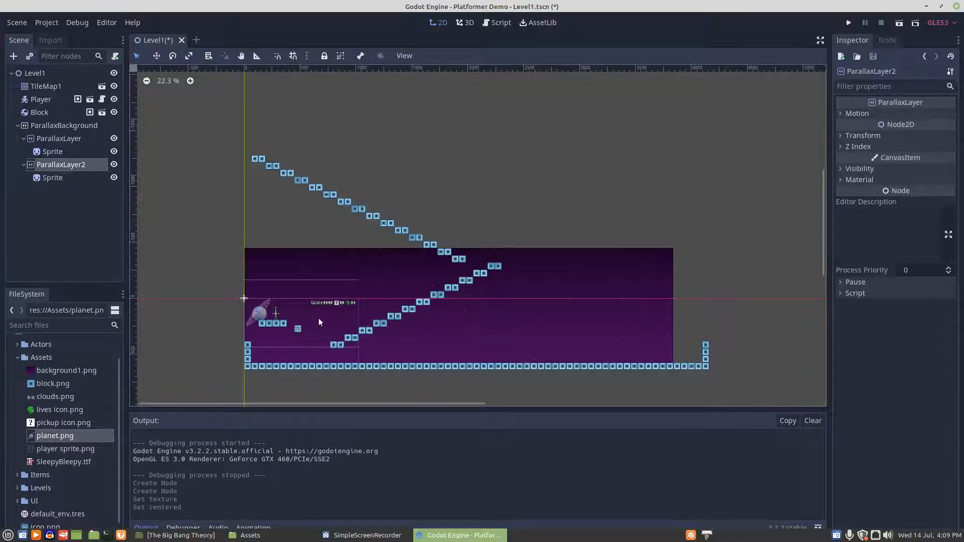
pyautogui.click(899, 22)
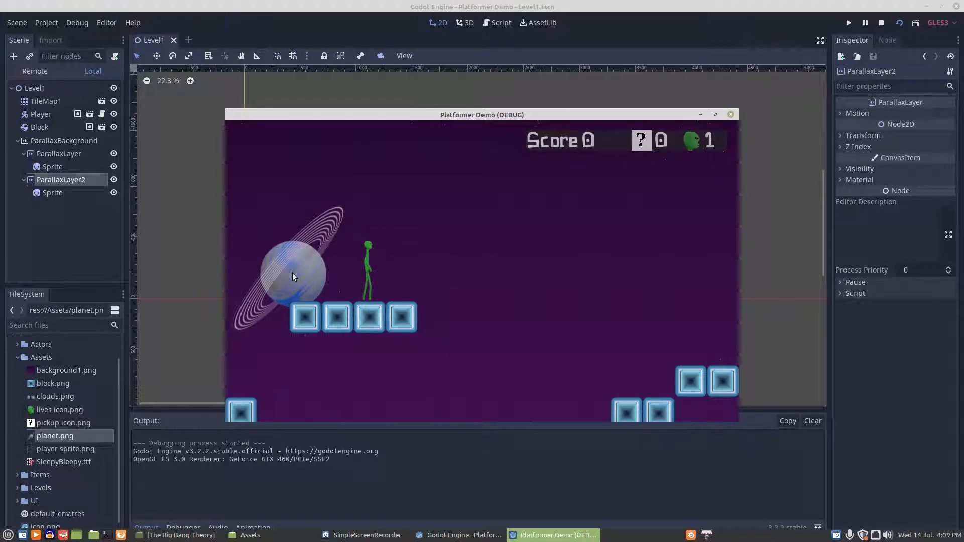
pyautogui.click(730, 115)
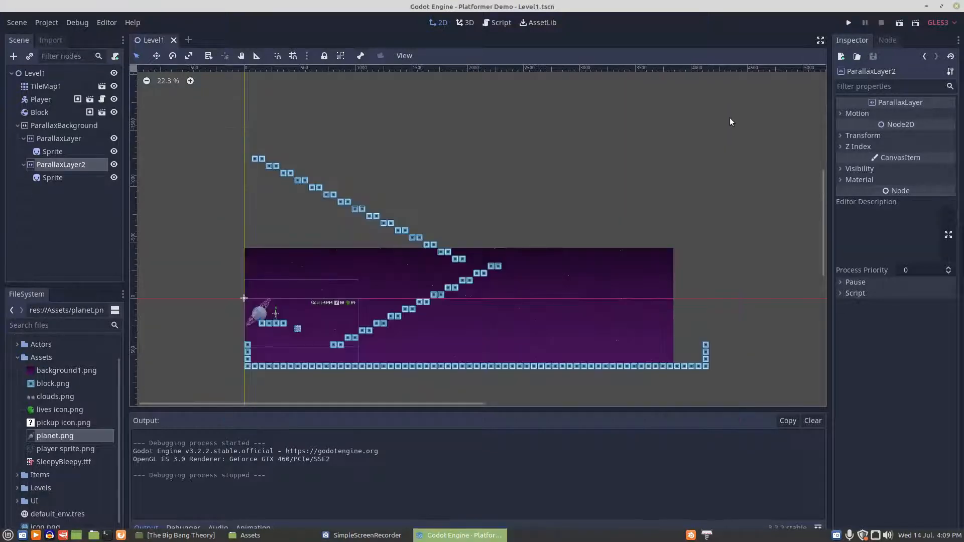
# Set ParallaxLayer2's horizontal motion mirroring to 2000, and test-run the Level1 scene briefly.
pyautogui.click(842, 114)
pyautogui.click(912, 187)
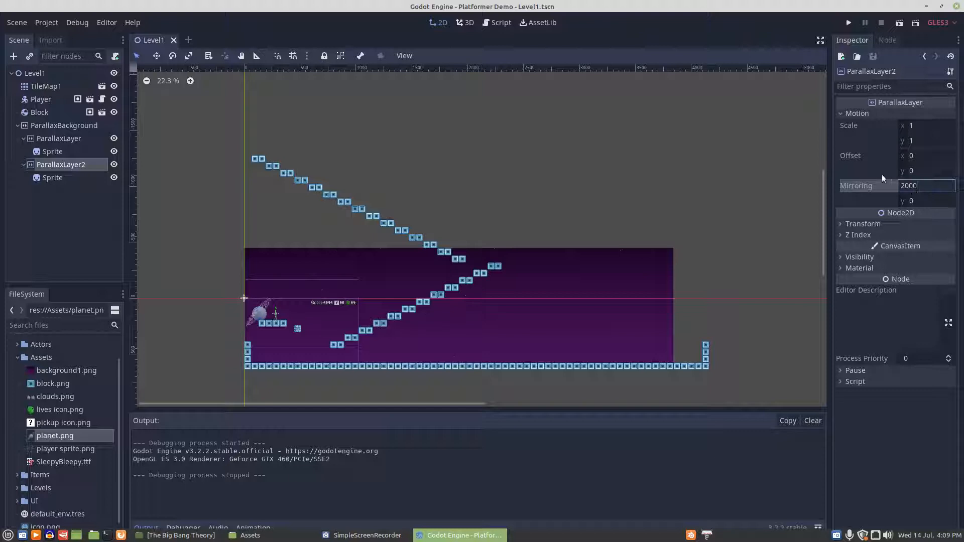
pyautogui.write('2000')
pyautogui.click(861, 170)
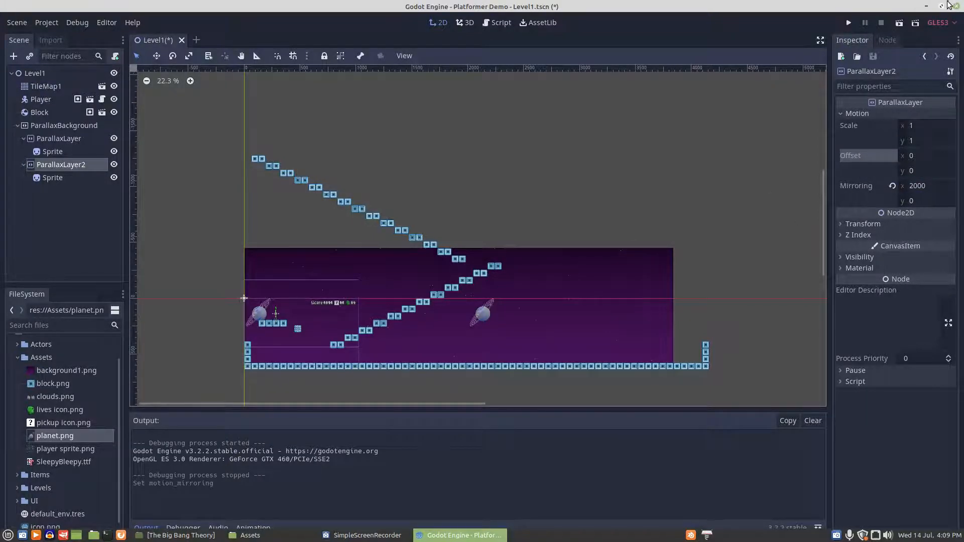
pyautogui.click(898, 24)
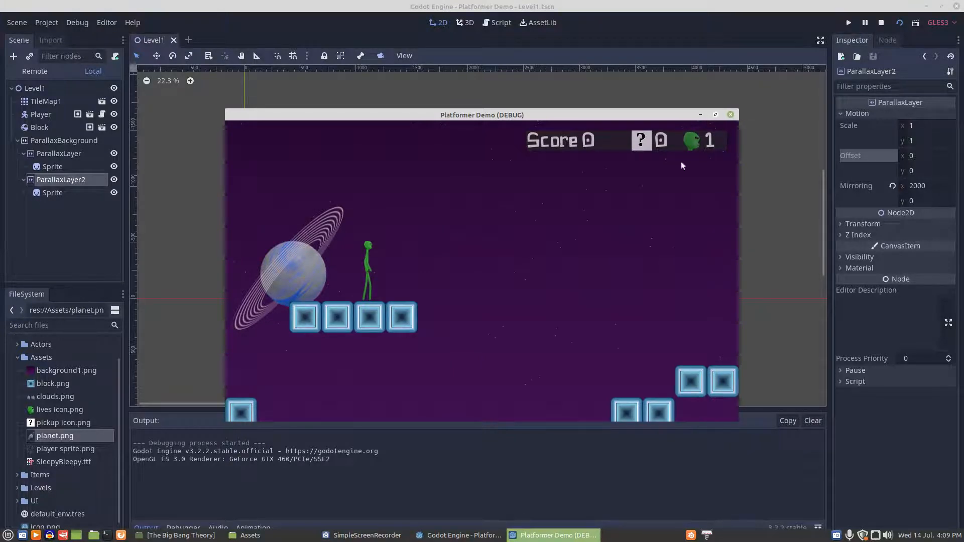
pyautogui.click(730, 114)
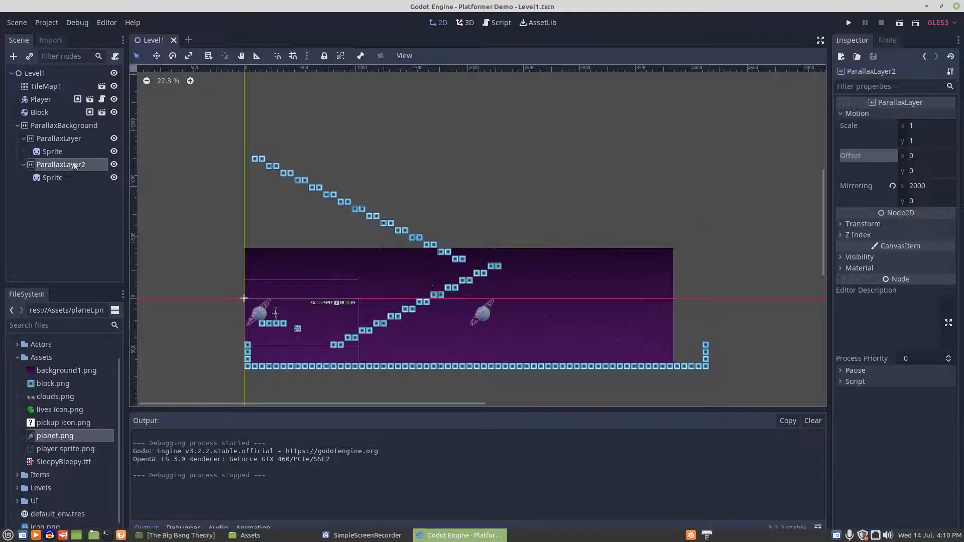
# Set ParallaxLayer2's motion scale to 0.07 both horizontally and vertically.
pyautogui.click(912, 126)
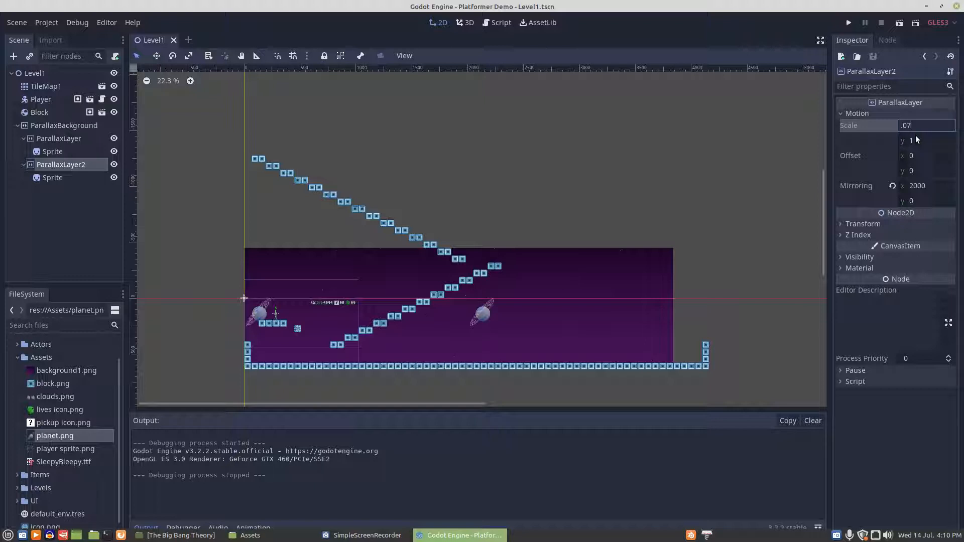
pyautogui.click(915, 141)
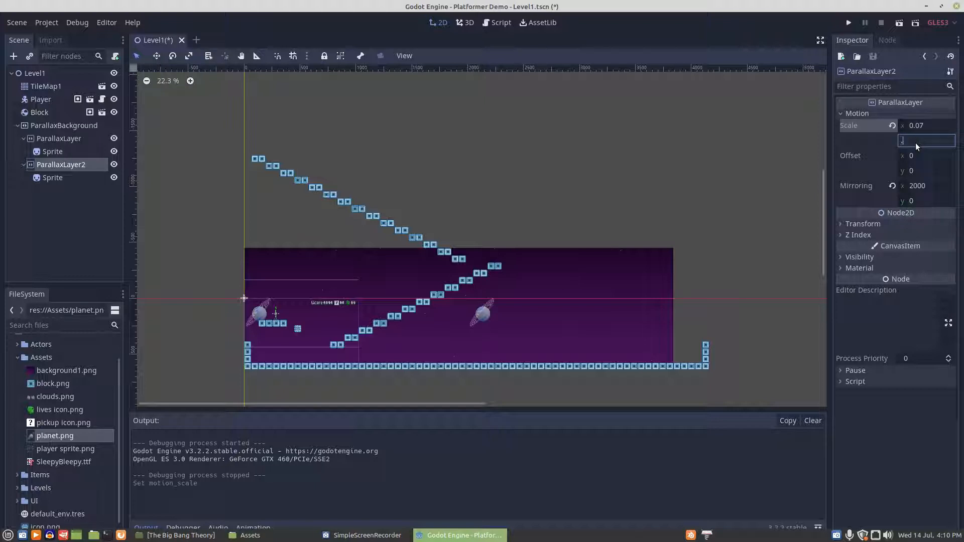
pyautogui.write('.07')
pyautogui.press('Return')
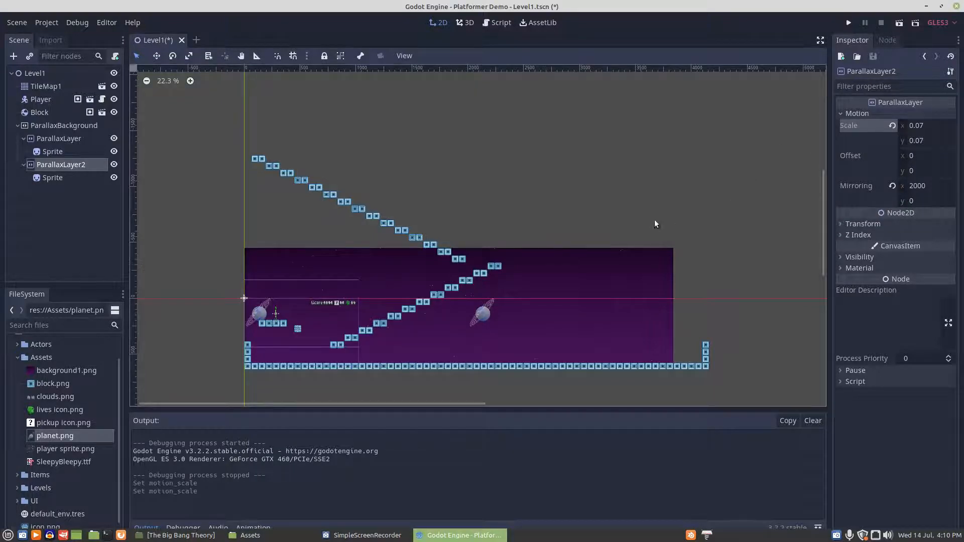
# Run the Level1 scene, move the player right onto the ground to check the planet's position, and close the game.
pyautogui.click(900, 24)
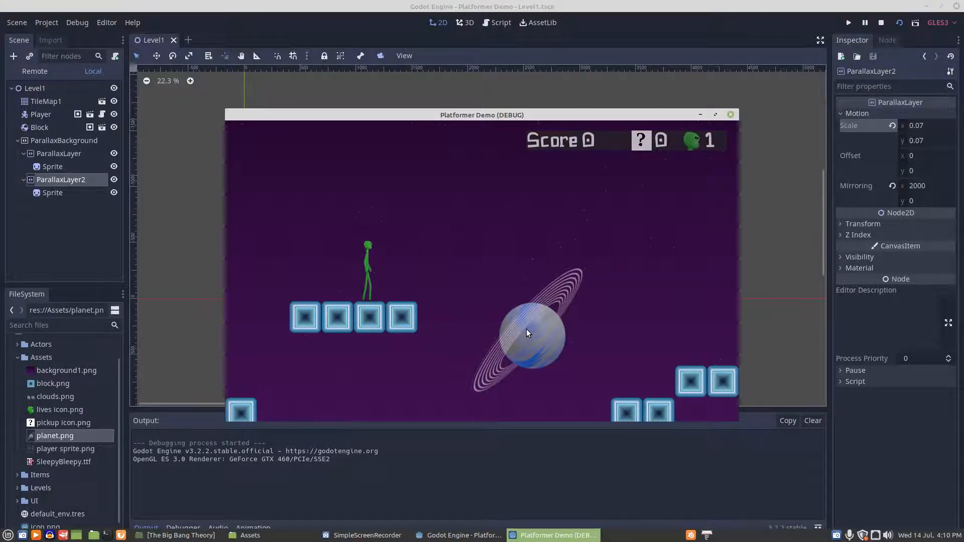
pyautogui.press('Right')
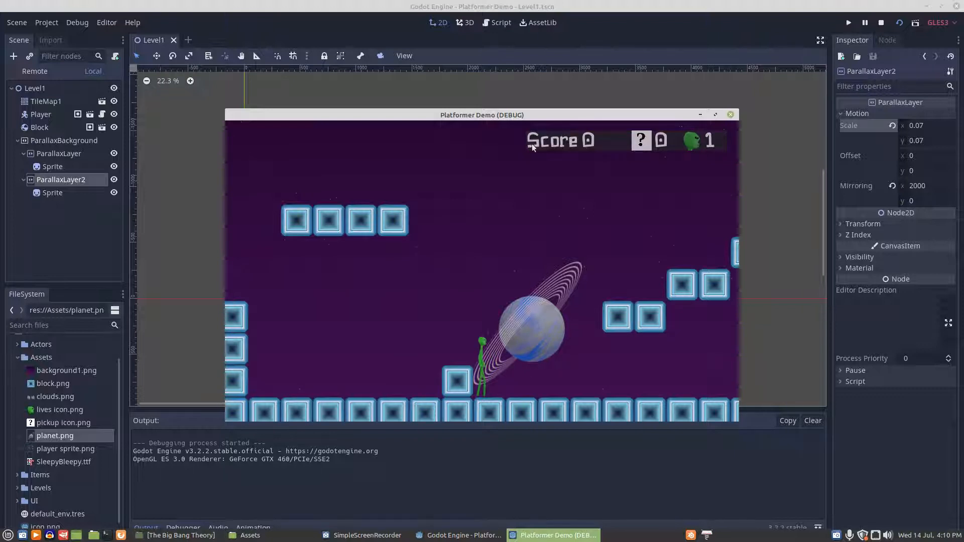
pyautogui.click(731, 115)
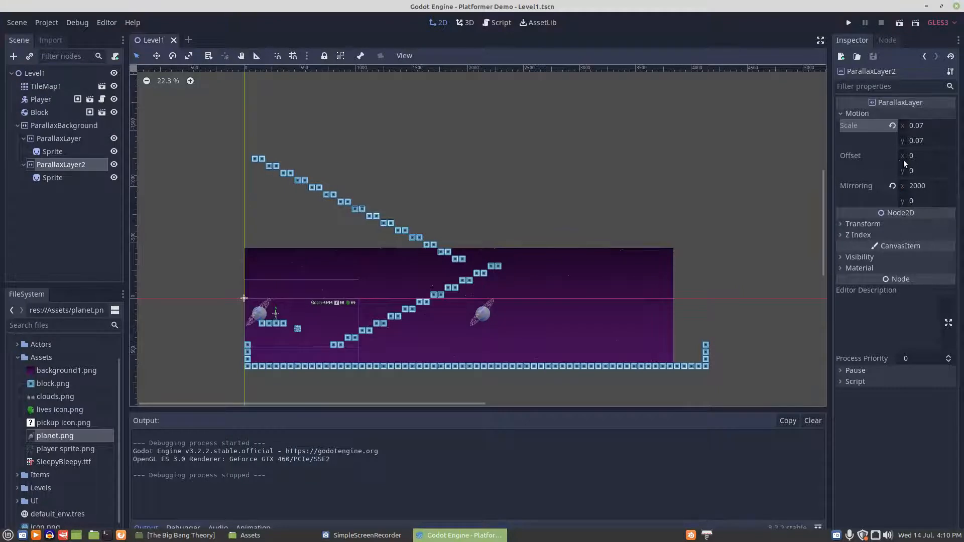
# Set ParallaxLayer2's vertical motion offset to -250 and run the Level1 scene again.
pyautogui.click(912, 173)
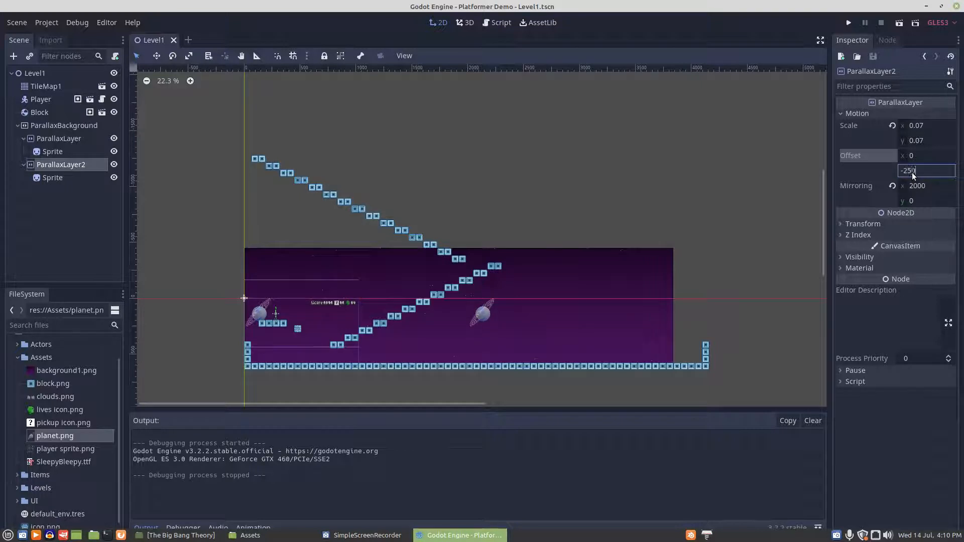
pyautogui.press('Return')
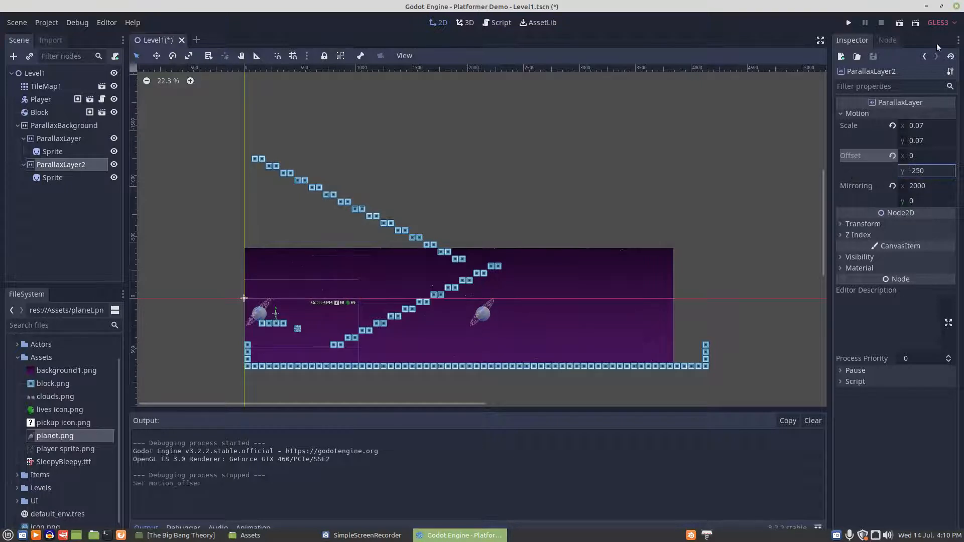
pyautogui.click(898, 23)
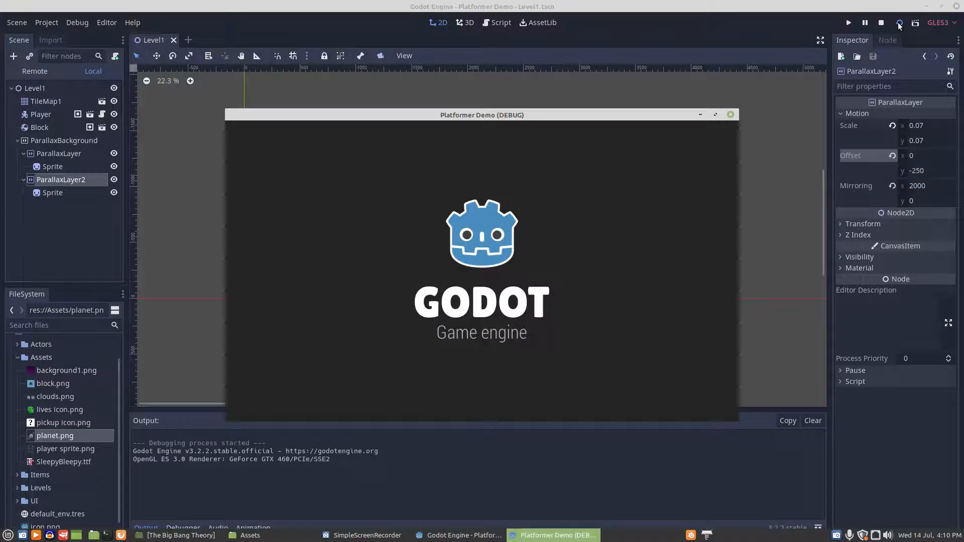
# Move the player around the loose block and push it right along the ground while watching the planet layer.
pyautogui.press('Right')
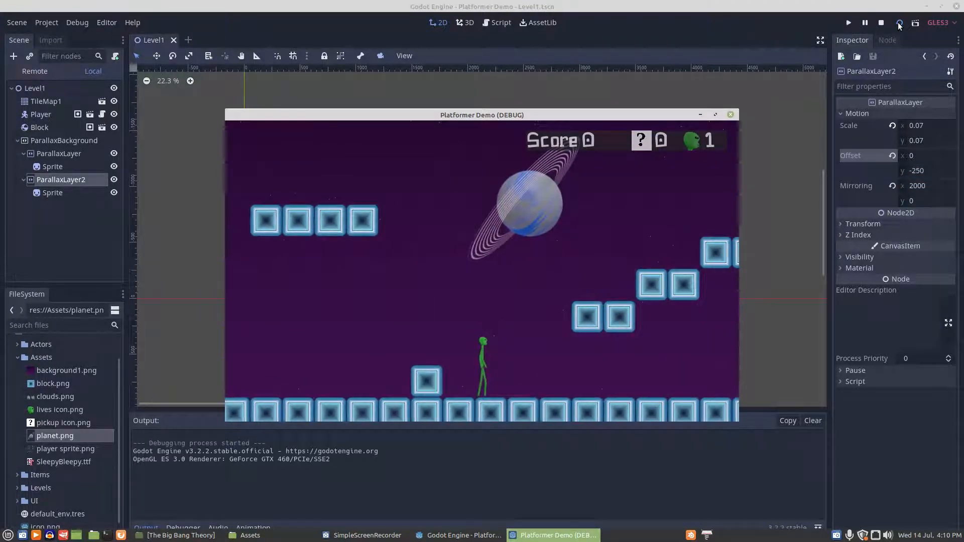
pyautogui.press('Left')
pyautogui.press('Up')
pyautogui.press('Right')
pyautogui.press('Right')
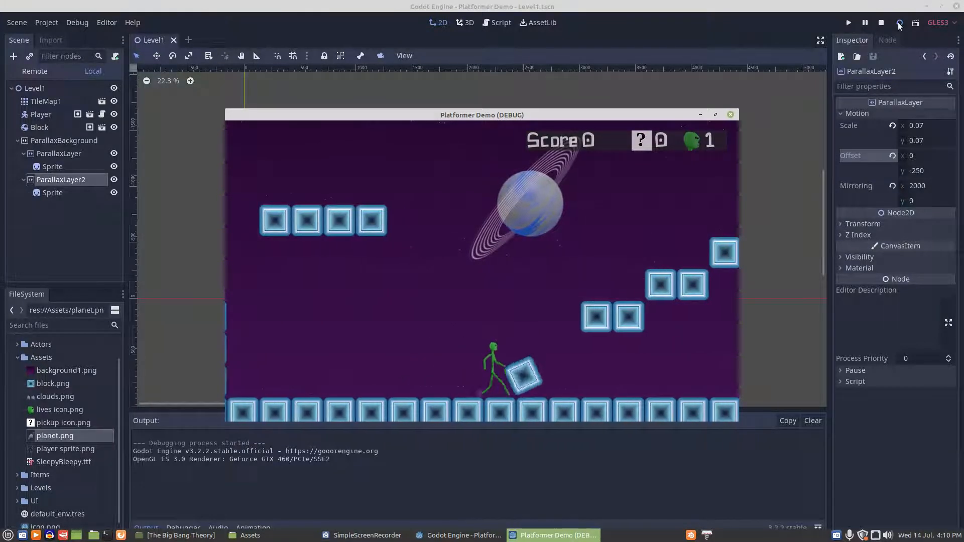
pyautogui.press('Right')
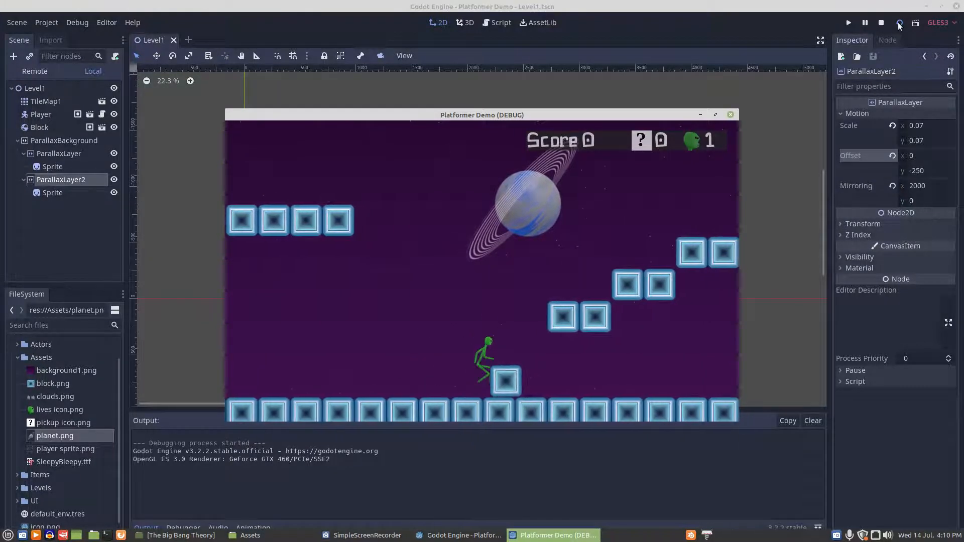
# Jump past the loose block and climb the lower part of the rising staircase to check the planet's parallax movement.
pyautogui.press('Up')
pyautogui.press('Up')
pyautogui.press('Right')
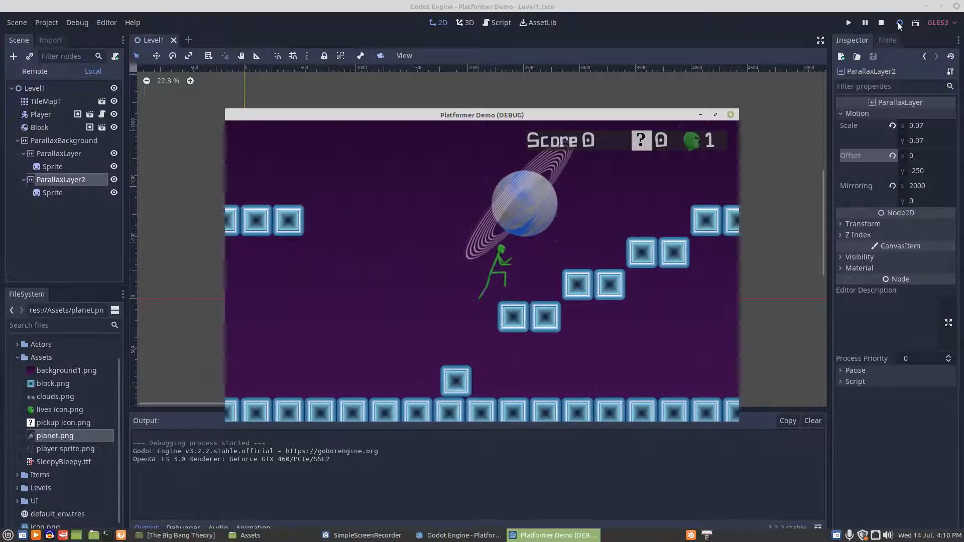
pyautogui.press('Right')
pyautogui.press('Up')
pyautogui.press('Right')
pyautogui.press('Up')
pyautogui.press('Right')
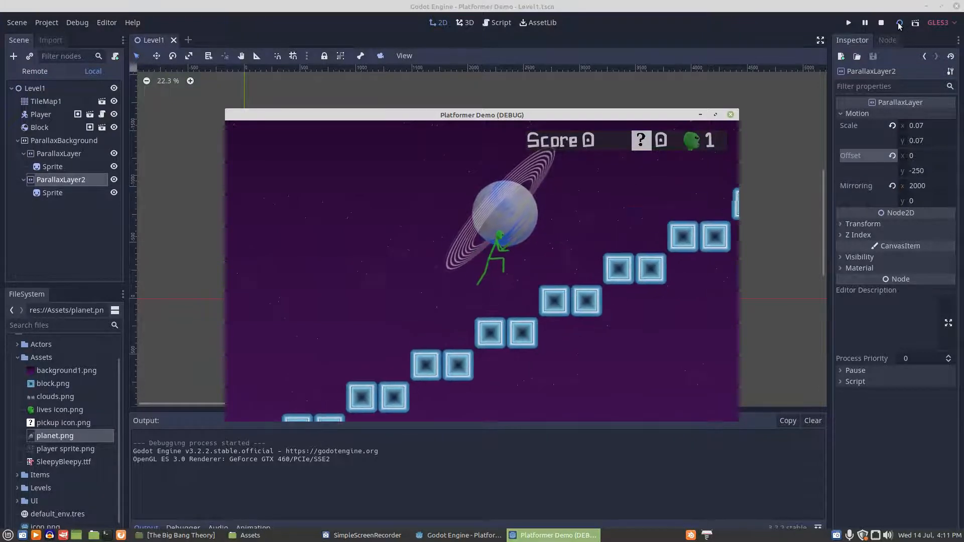
# Climb the rest of the rising staircase to its last platform while comparing the planet's movement with the background's.
pyautogui.press('Up')
pyautogui.press('Right')
pyautogui.press('Up')
pyautogui.press('Right')
pyautogui.press('Right')
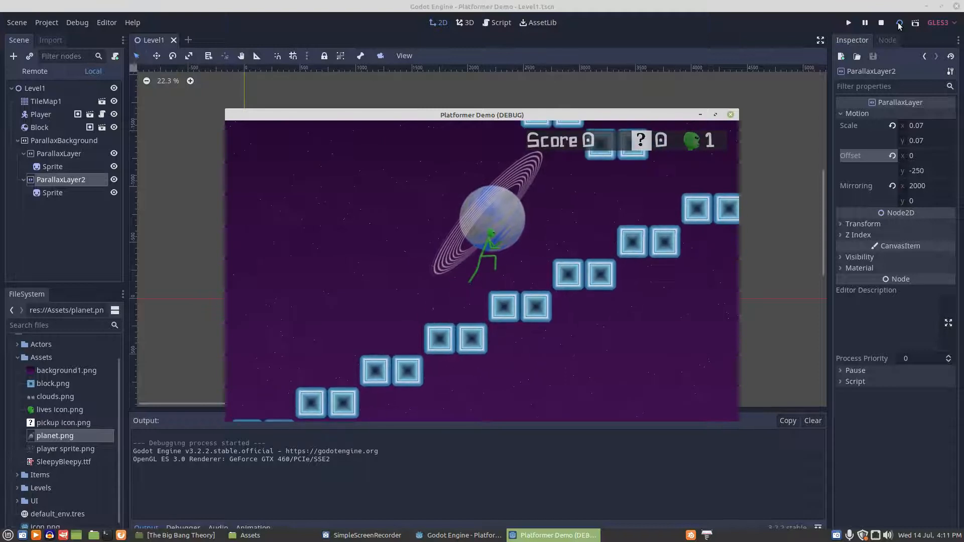
pyautogui.press('Up')
pyautogui.press('Right')
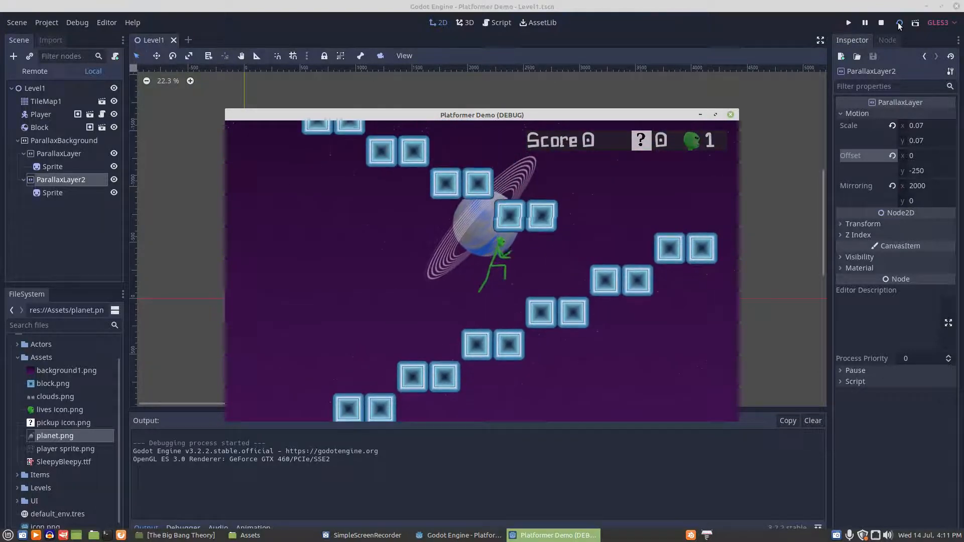
pyautogui.press('Up')
pyautogui.press('Right')
pyautogui.press('Right')
pyautogui.press('Up')
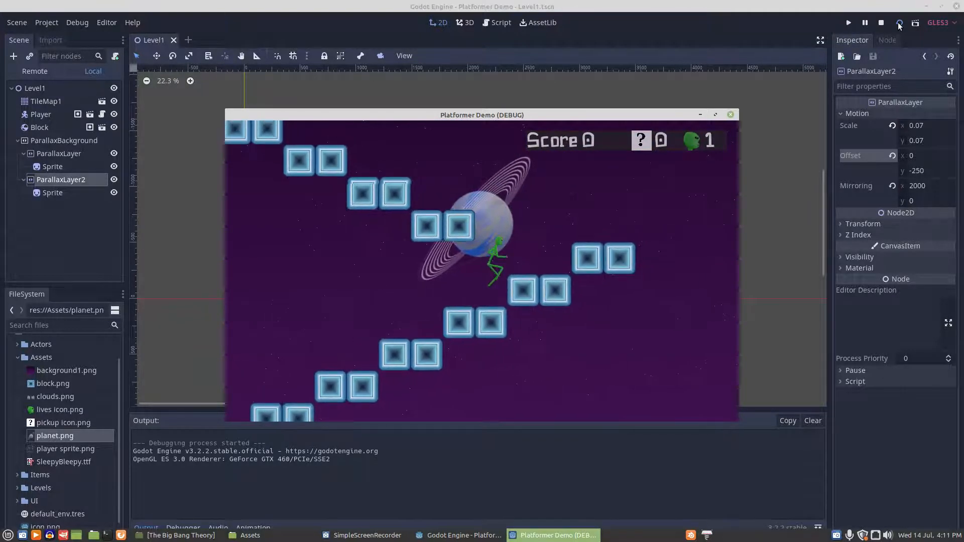
pyautogui.press('Right')
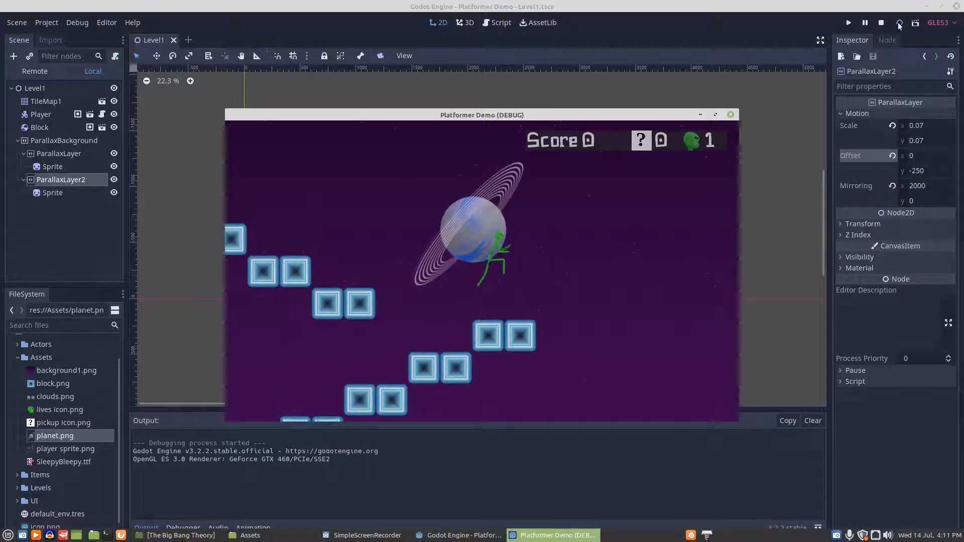
# Drop off the staircase's end and run right along the ground to the far wall to check the planet's slow scrolling.
pyautogui.press('Right')
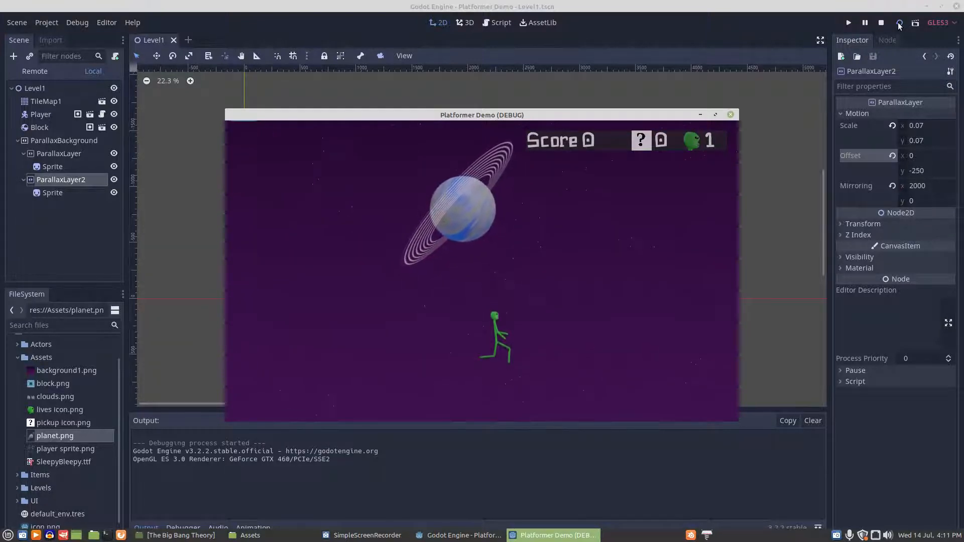
pyautogui.press('Right')
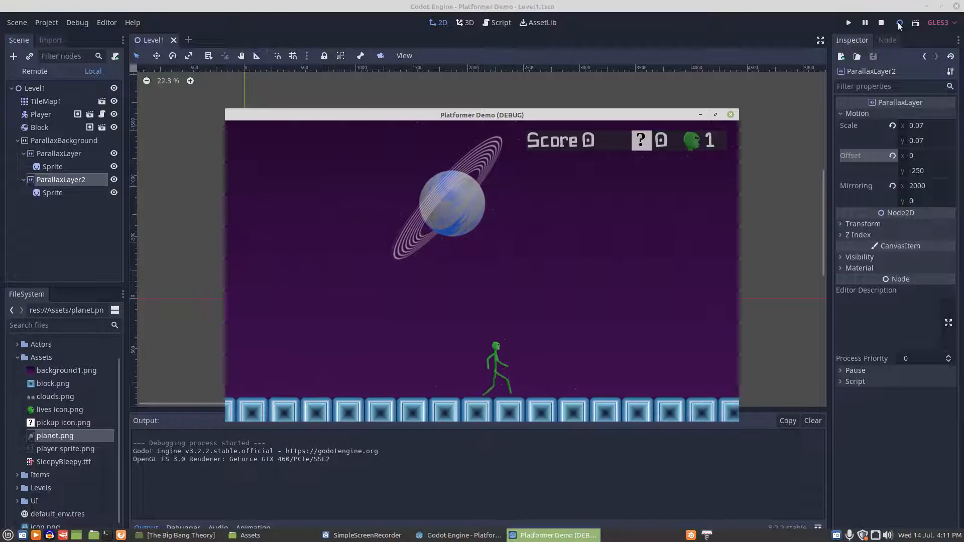
pyautogui.press('Right')
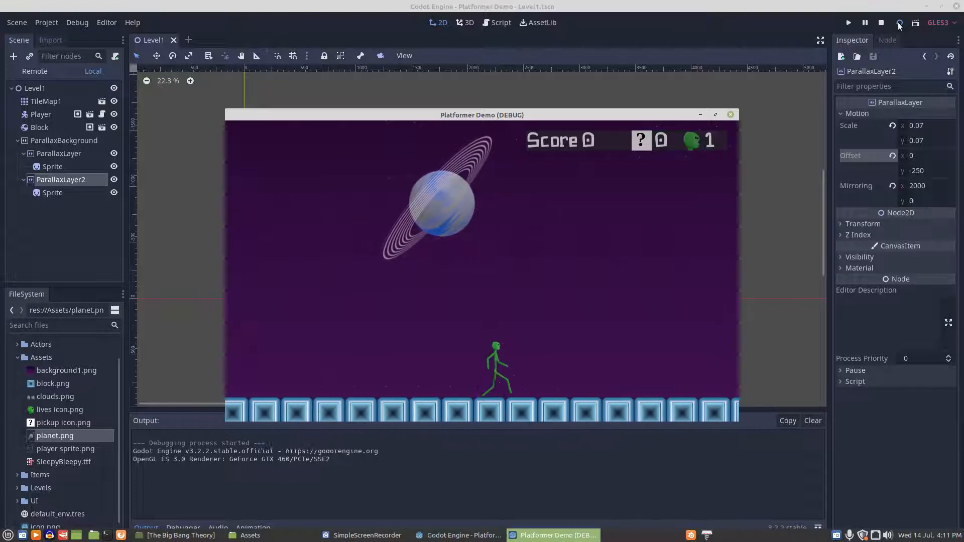
pyautogui.press('Right')
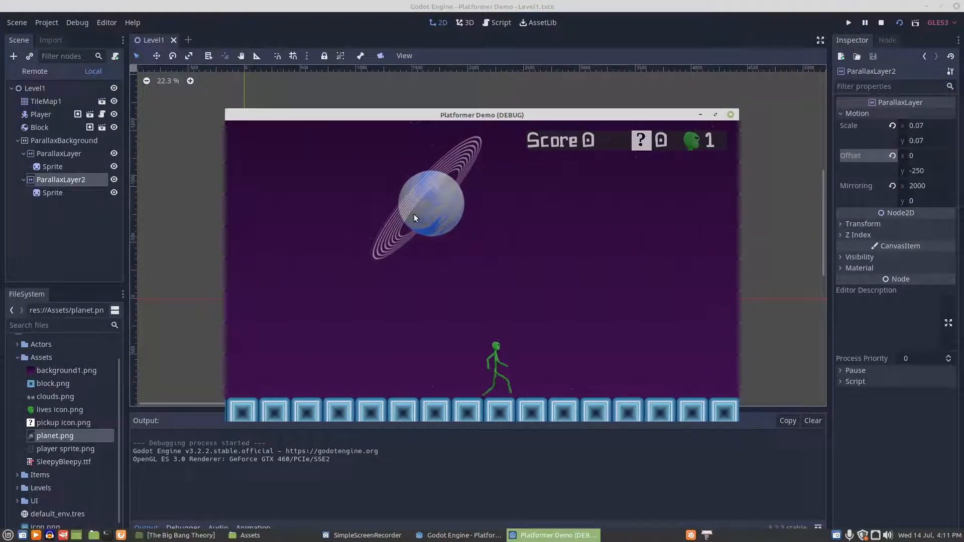
pyautogui.press('Right')
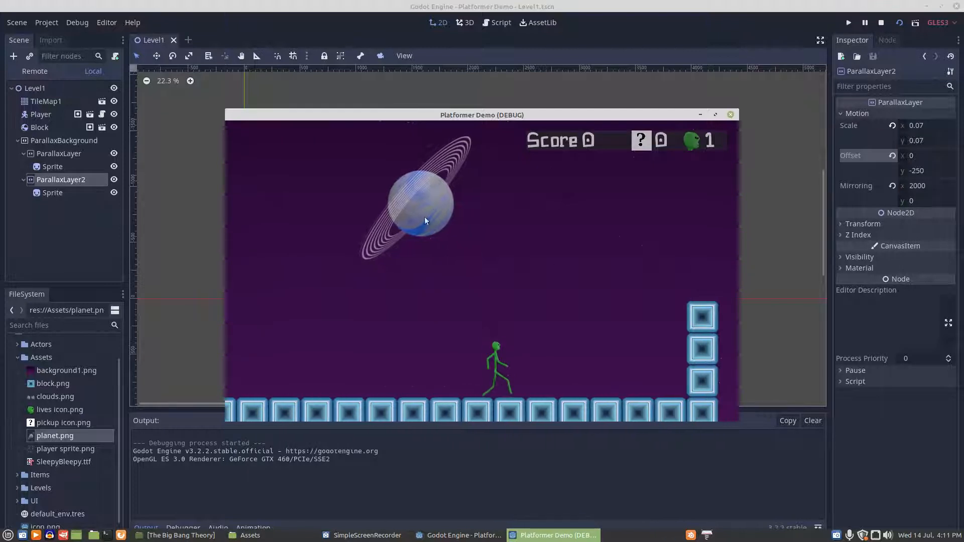
pyautogui.press('Right')
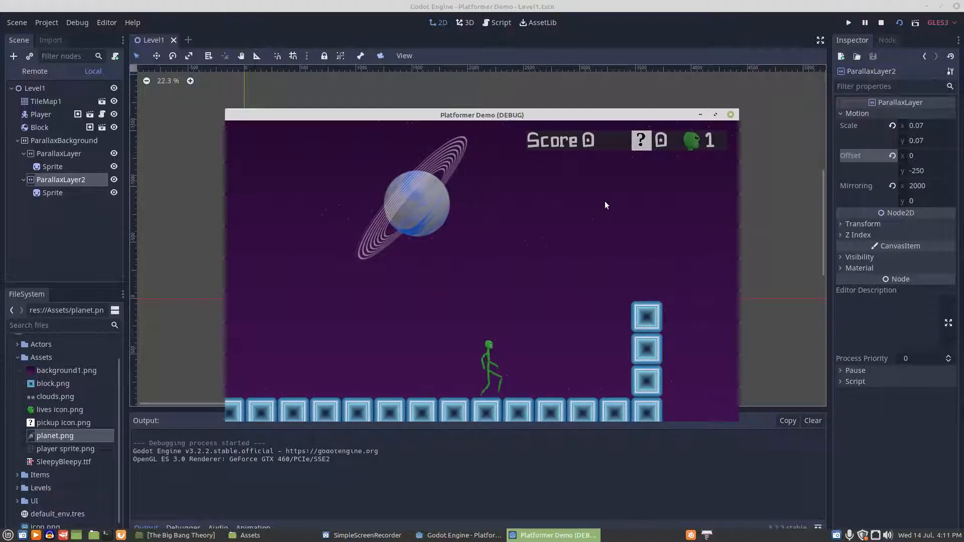
# Finish running the player right up to the far wall and close the running game.
pyautogui.press('Right')
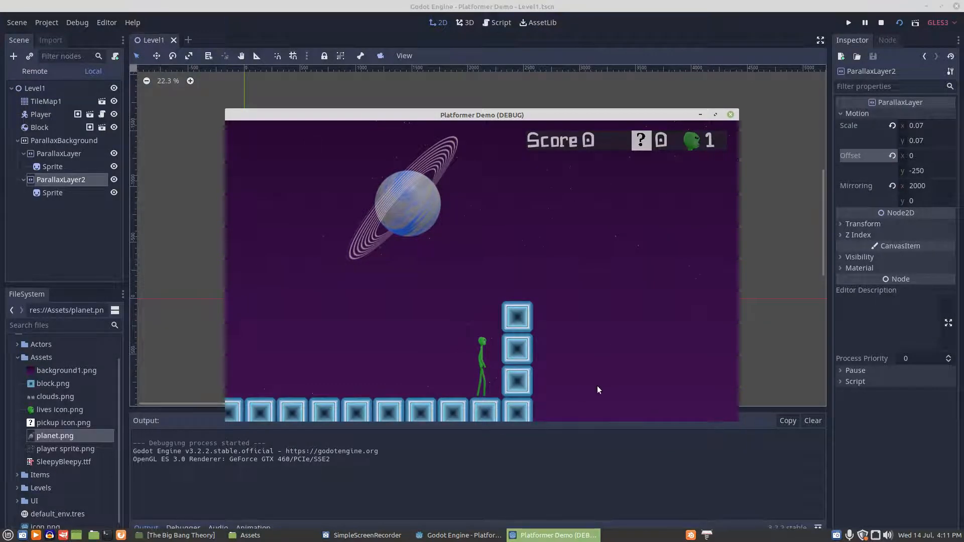
pyautogui.click(729, 115)
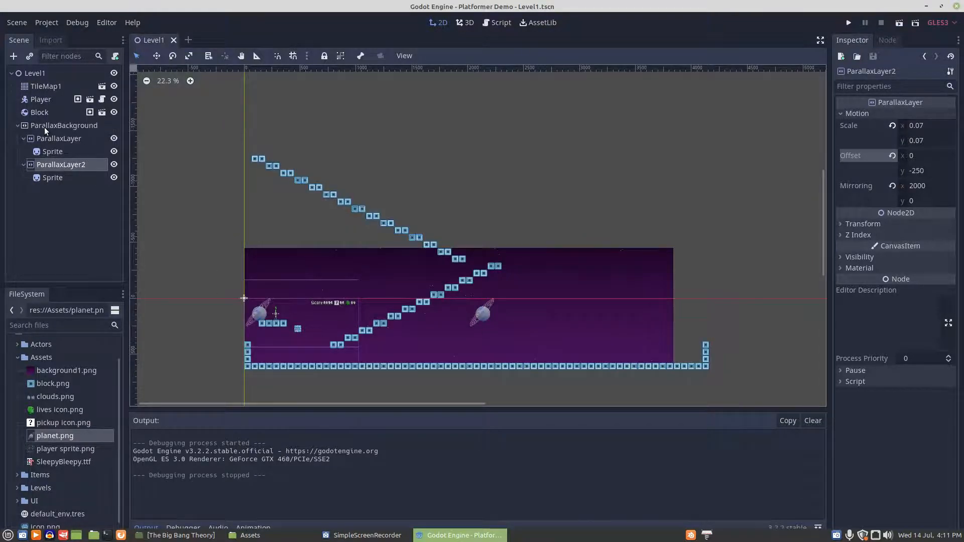
pyautogui.click(837, 535)
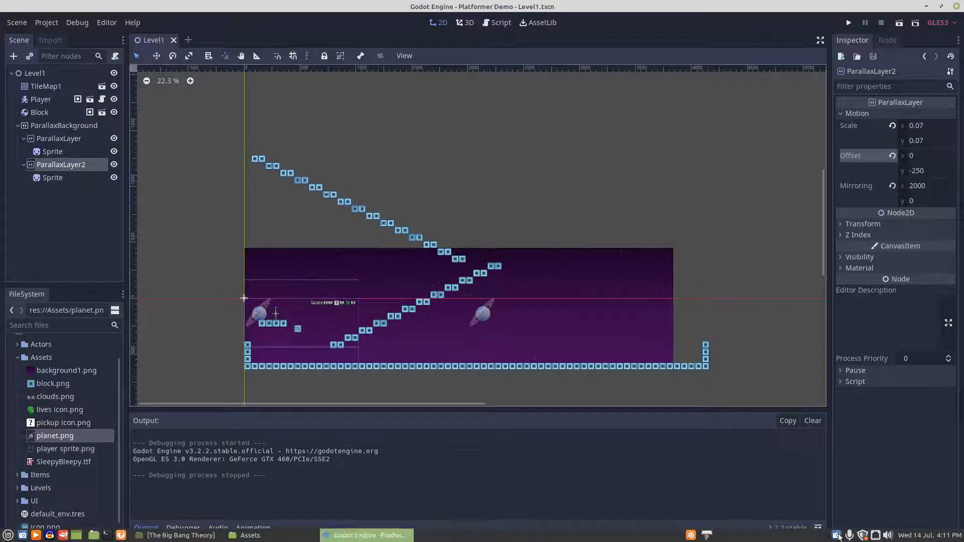
pyautogui.click(837, 536)
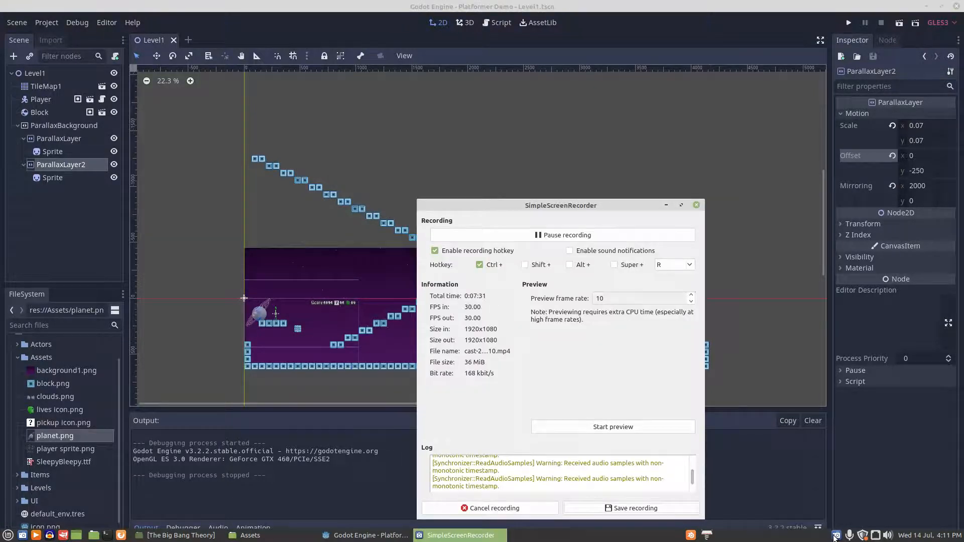
pyautogui.click(630, 5)
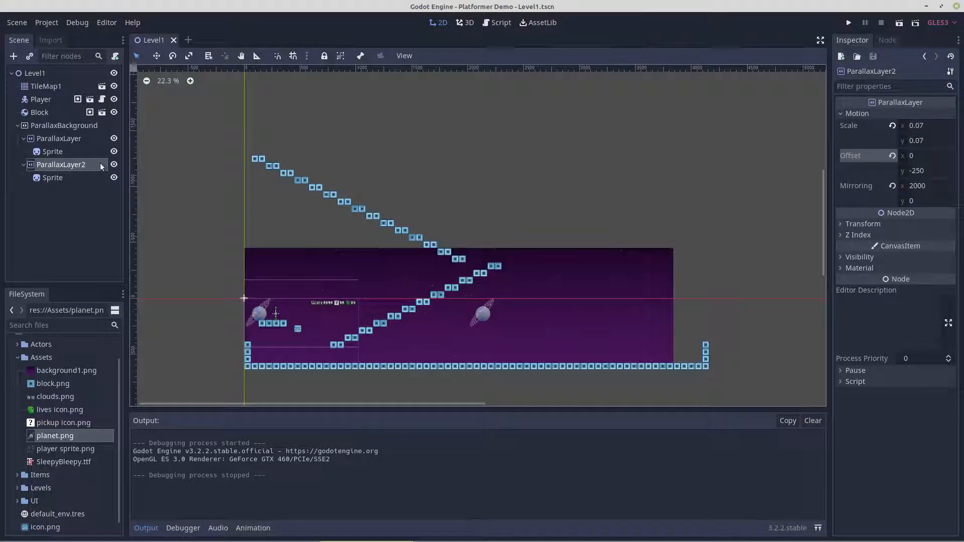
# Add a third ParallaxLayer under ParallaxBackground and give it a Sprite child node.
pyautogui.click(48, 125)
pyautogui.rightClick(47, 124)
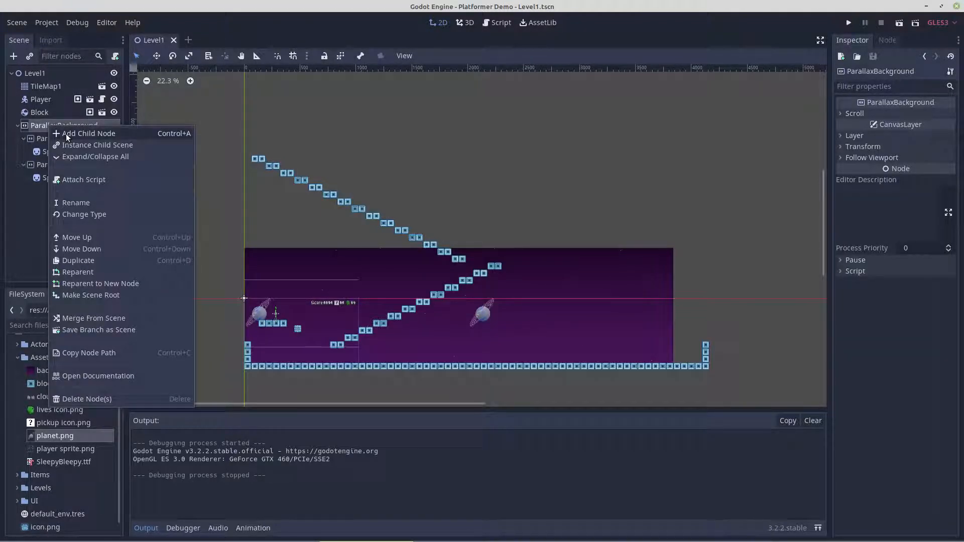
pyautogui.click(65, 133)
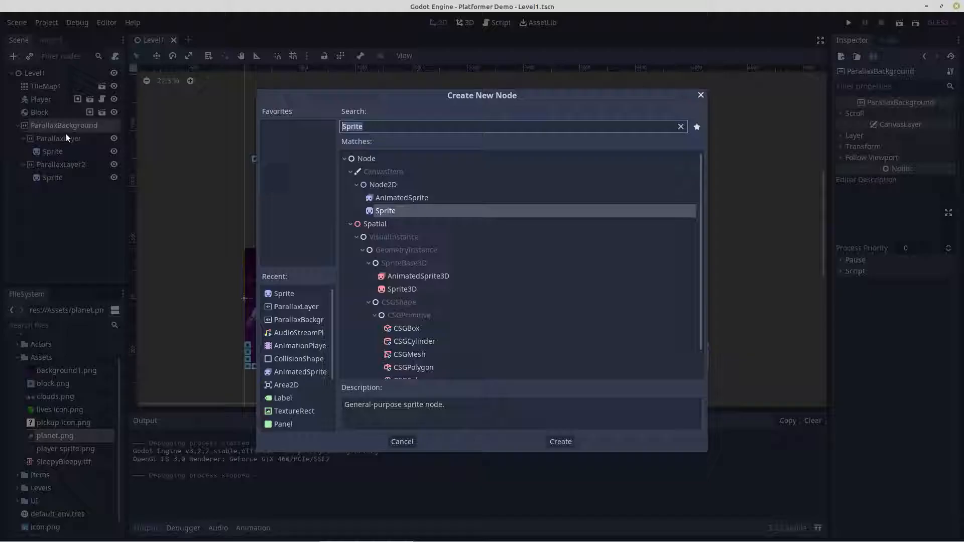
pyautogui.doubleClick(282, 306)
pyautogui.rightClick(51, 188)
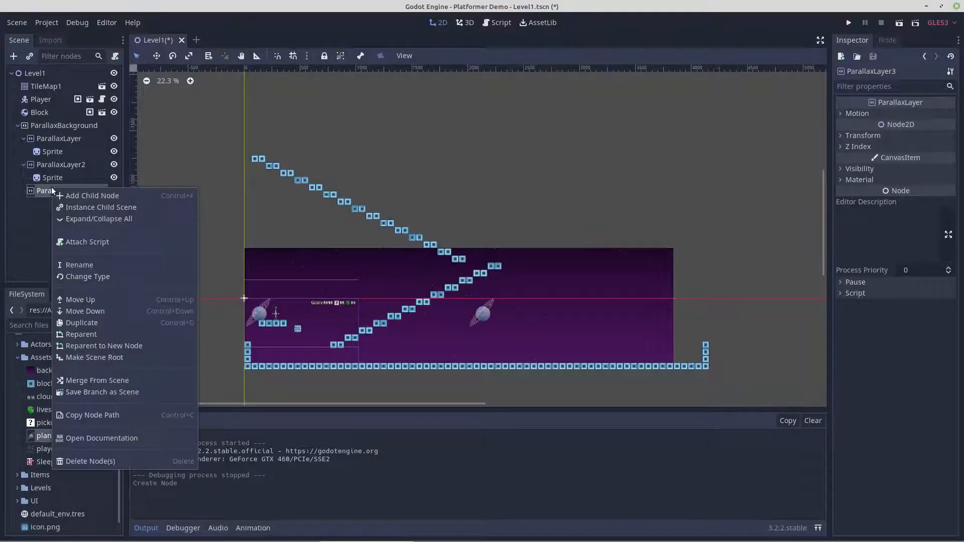
pyautogui.click(77, 196)
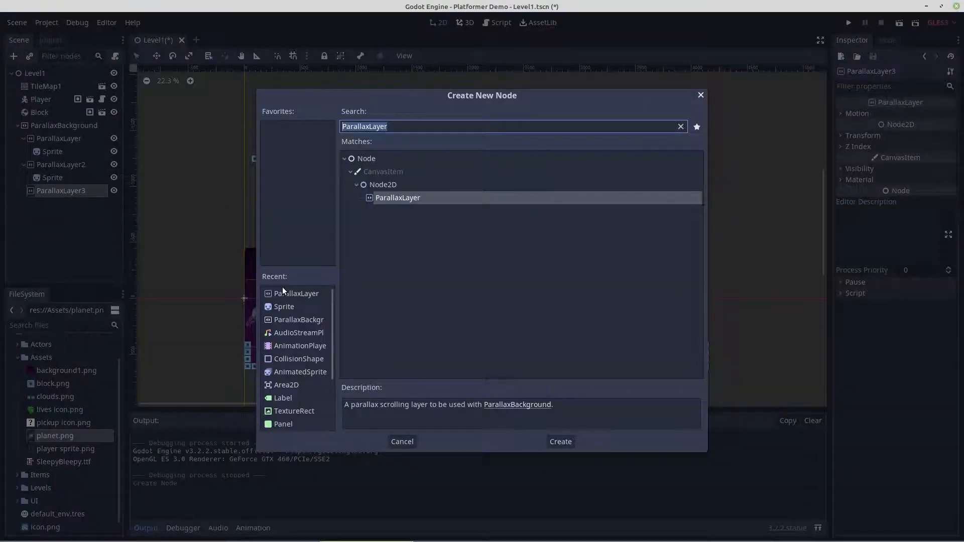
pyautogui.doubleClick(281, 307)
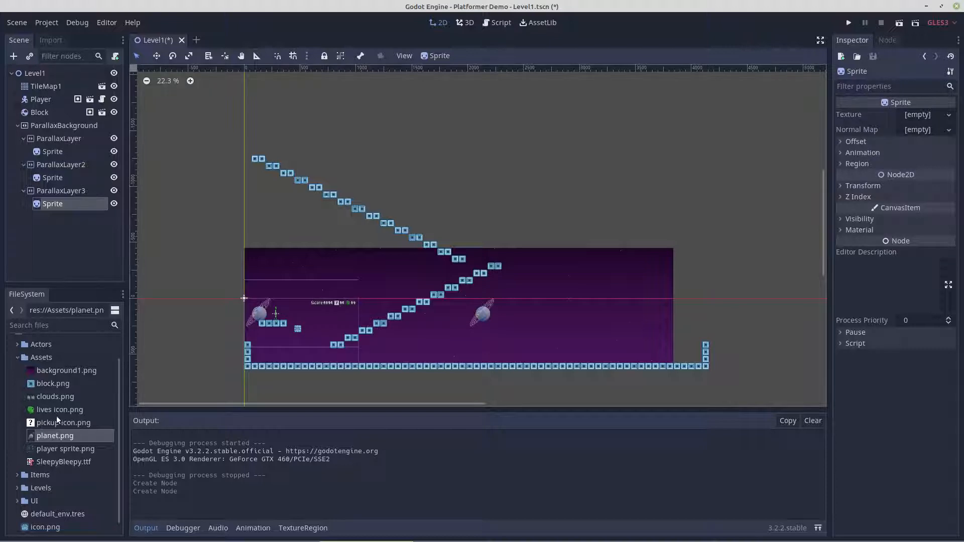
# Assign clouds.png as the new sprite's texture and turn off its Centered option.
pyautogui.moveTo(51, 397); pyautogui.dragTo(909, 117)
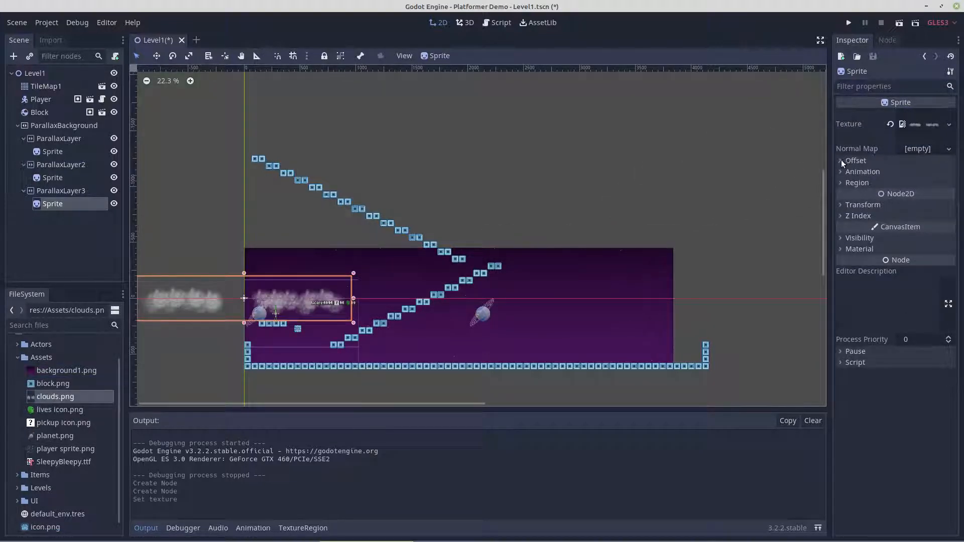
pyautogui.click(841, 160)
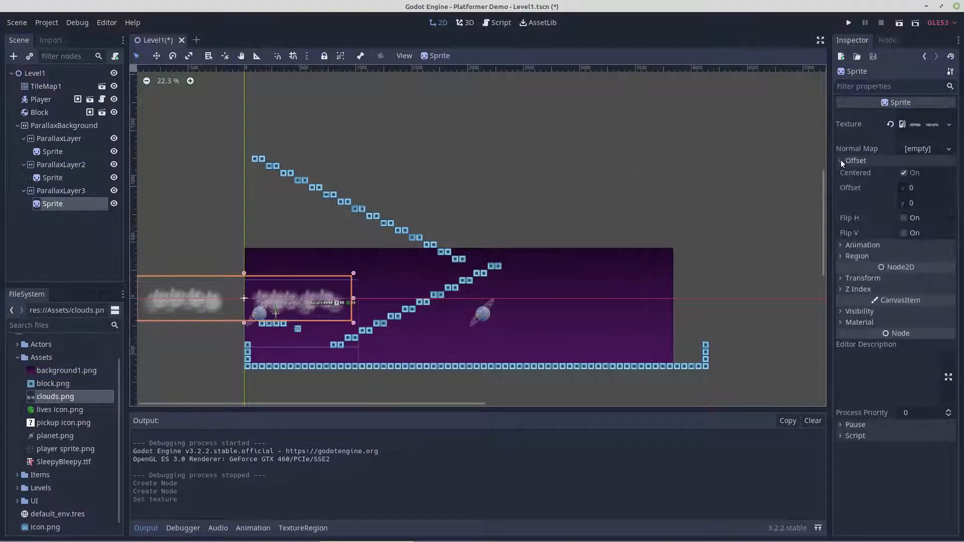
pyautogui.click(903, 173)
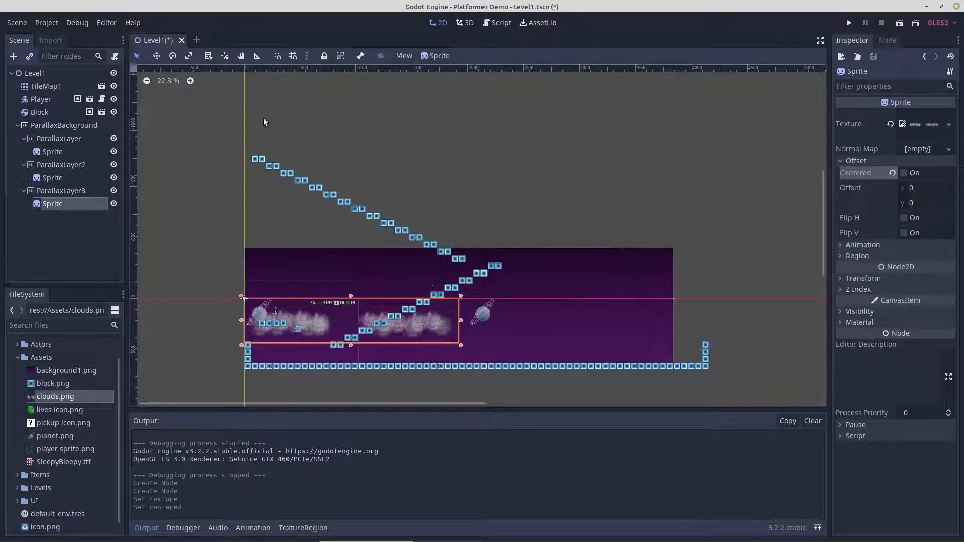
# Set the cloud layer ParallaxLayer3's horizontal motion mirroring to 1920.
pyautogui.click(50, 191)
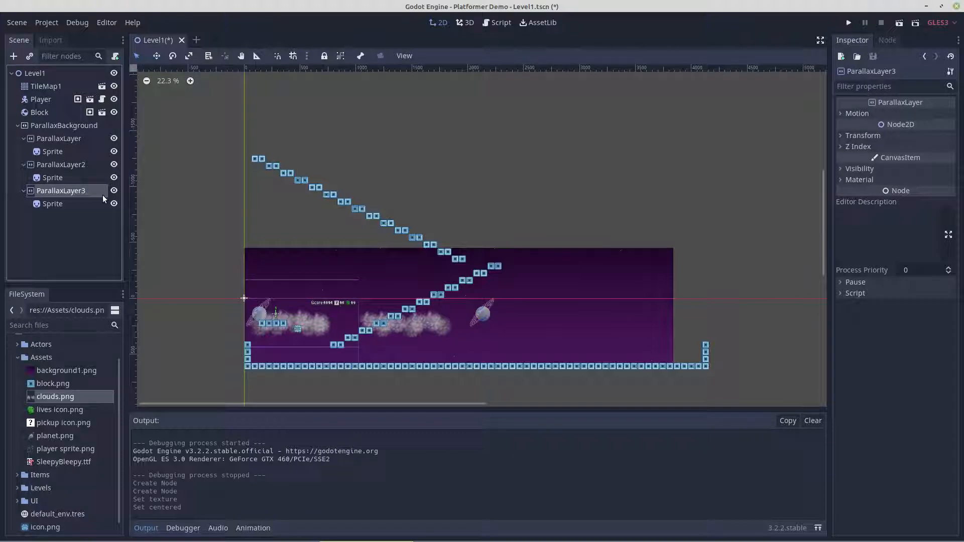
pyautogui.click(847, 114)
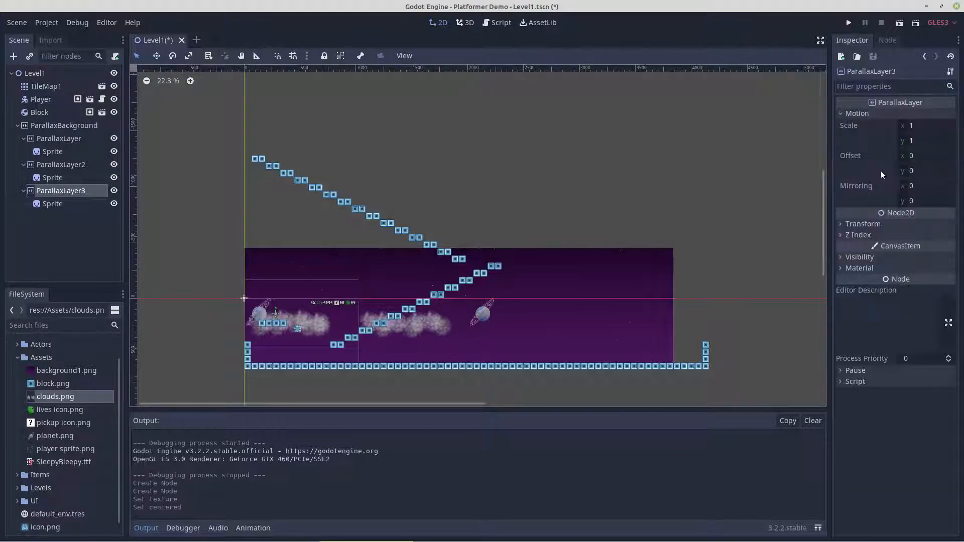
pyautogui.click(914, 185)
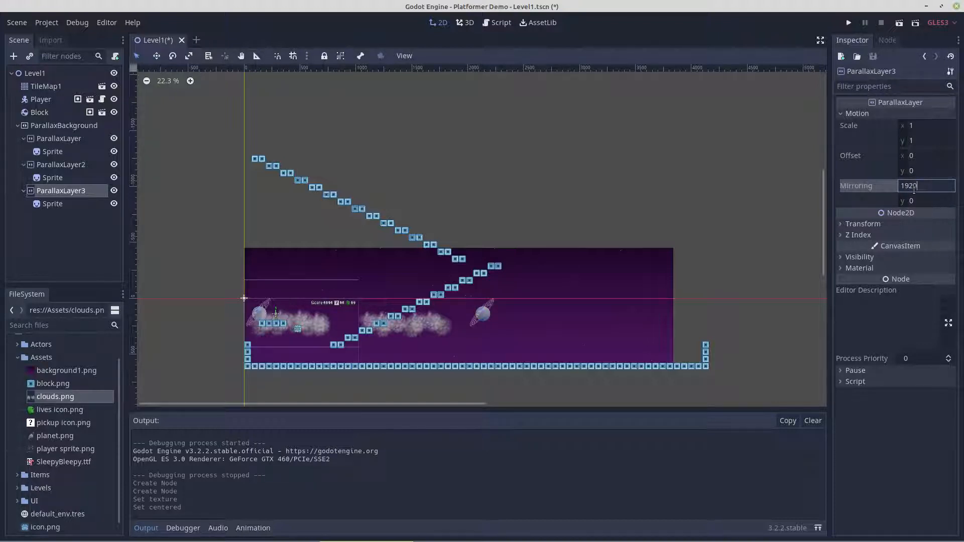
pyautogui.press('Return')
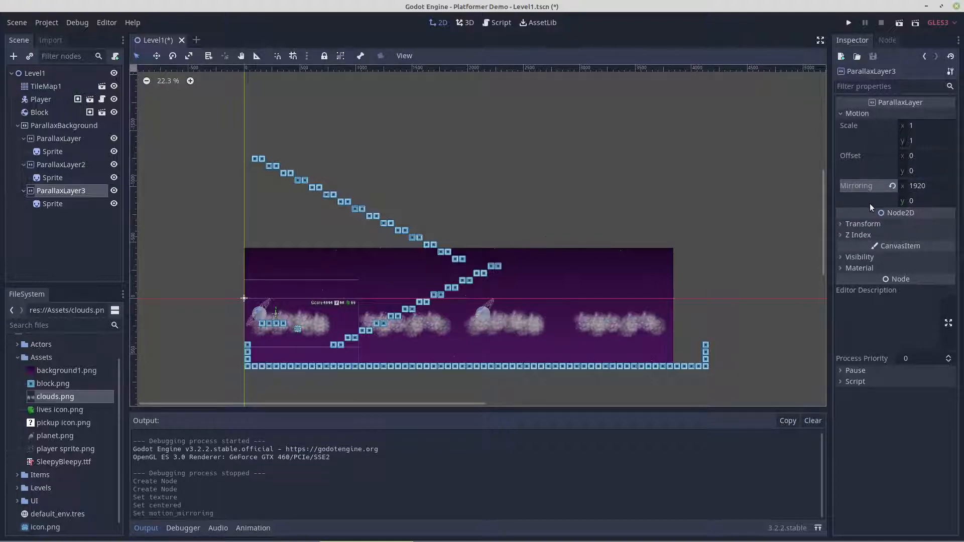
# Try a horizontal mirroring of 600 on the cloud layer to see the clouds overlap, and restore it to 1920.
pyautogui.click(921, 187)
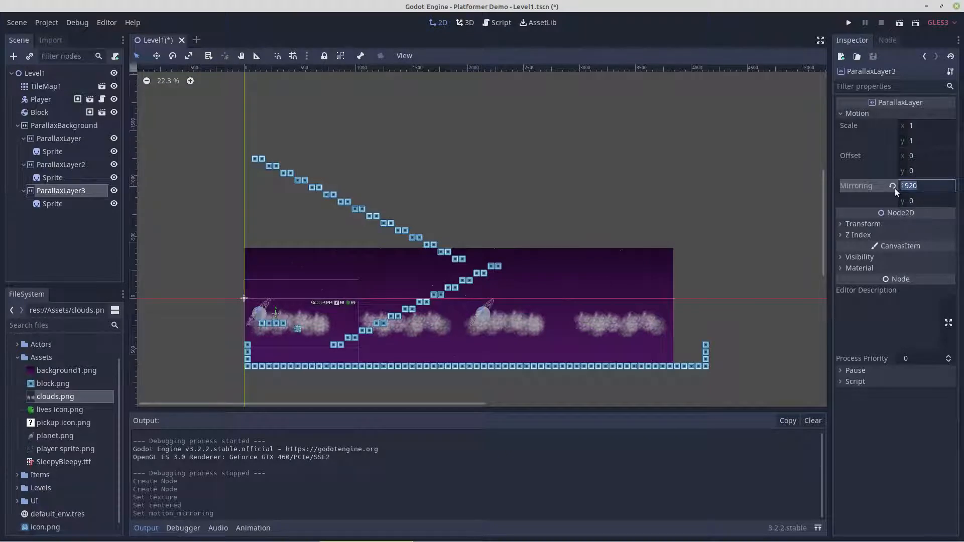
pyautogui.write('600')
pyautogui.press('Return')
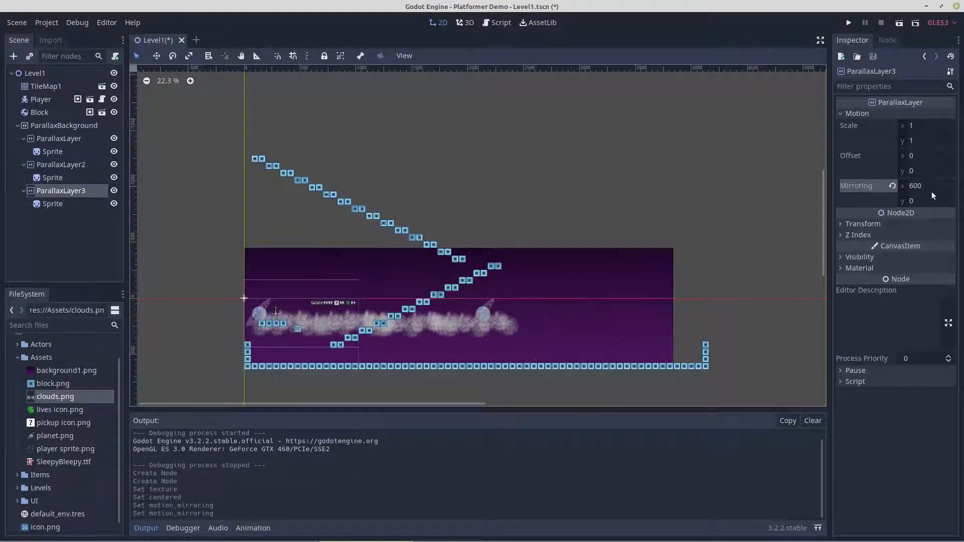
pyautogui.click(910, 187)
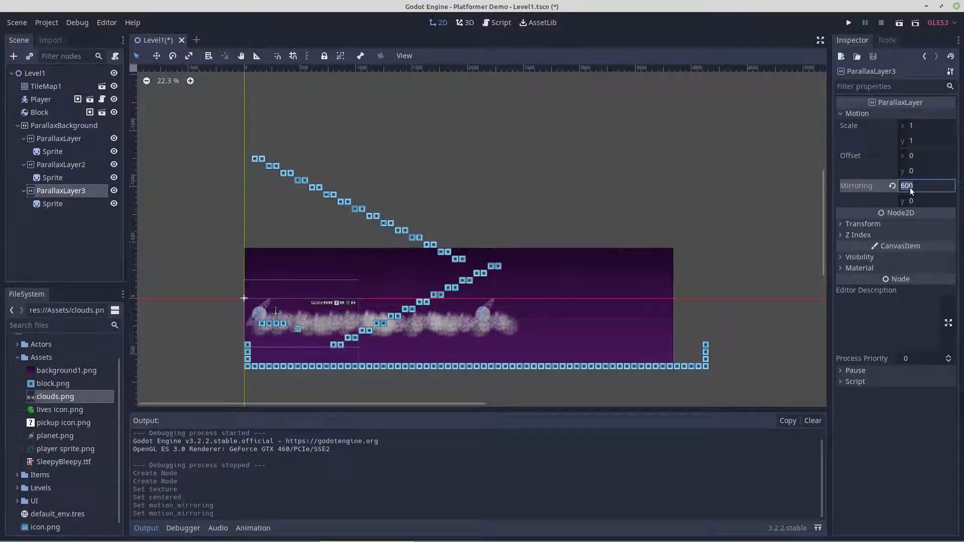
pyautogui.write('1920')
pyautogui.press('Return')
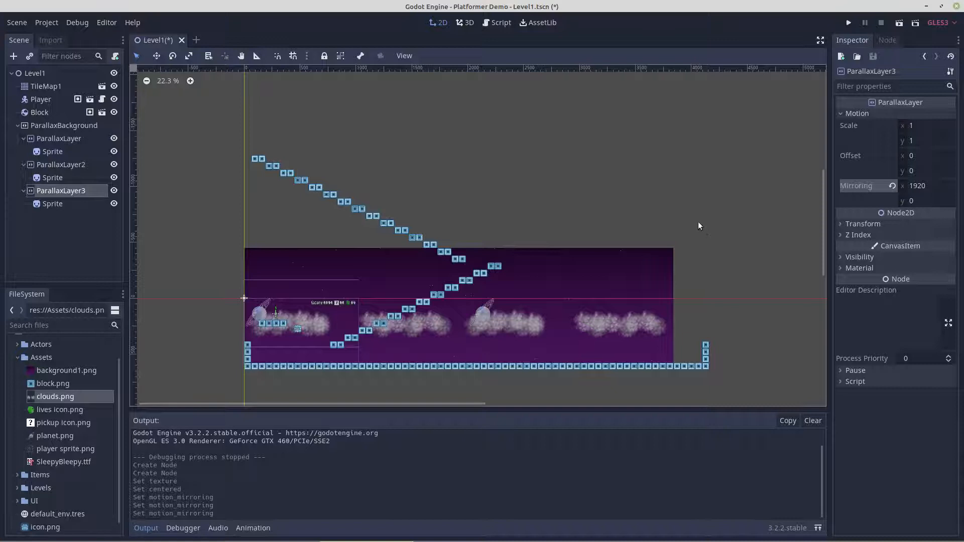
# Set the cloud layer's motion scale to 0.4 in both x and y.
pyautogui.click(913, 129)
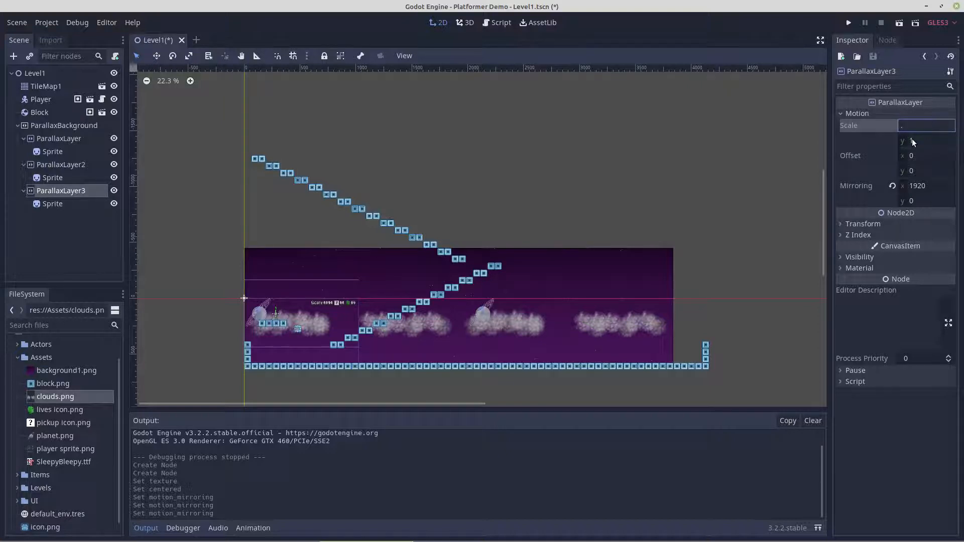
pyautogui.click(910, 144)
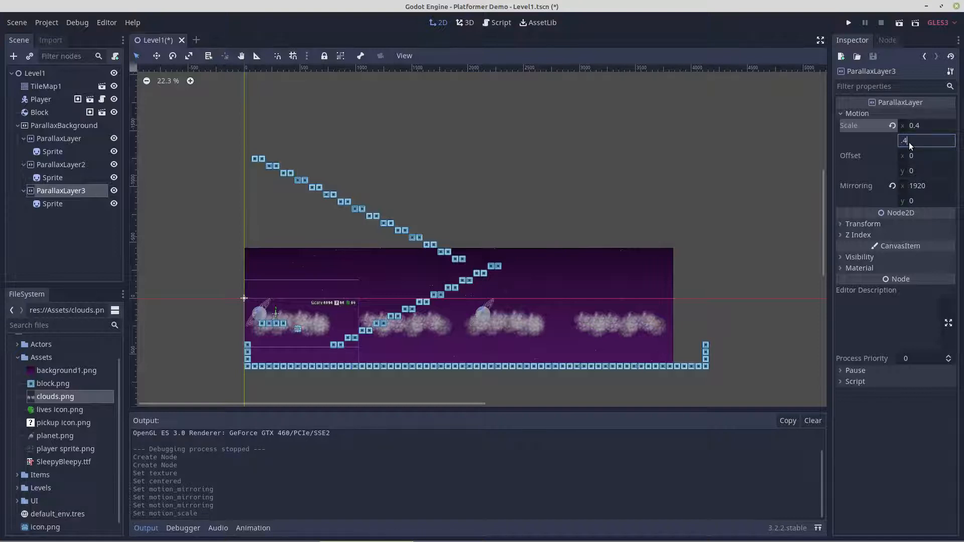
pyautogui.write('.4')
pyautogui.press('Return')
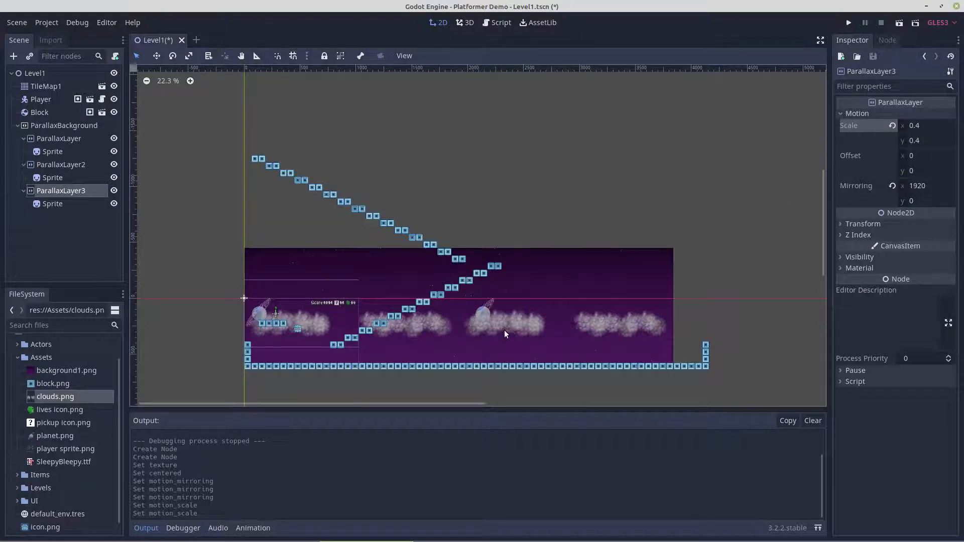
# Set the cloud layer's vertical motion offset to -300.
pyautogui.click(914, 171)
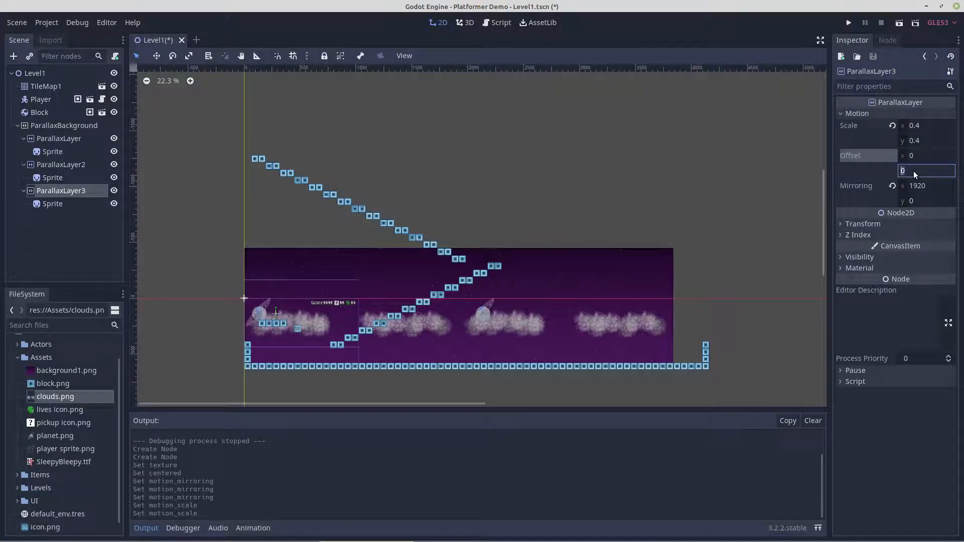
pyautogui.write('-300')
pyautogui.press('Return')
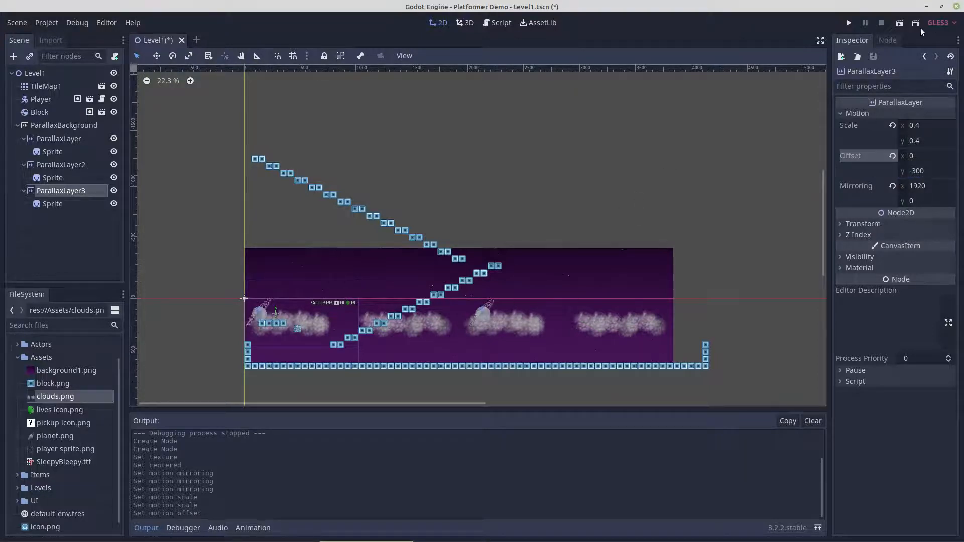
# Run the Level1 scene and move the player right to check how the clouds scroll against the planet and background.
pyautogui.click(899, 24)
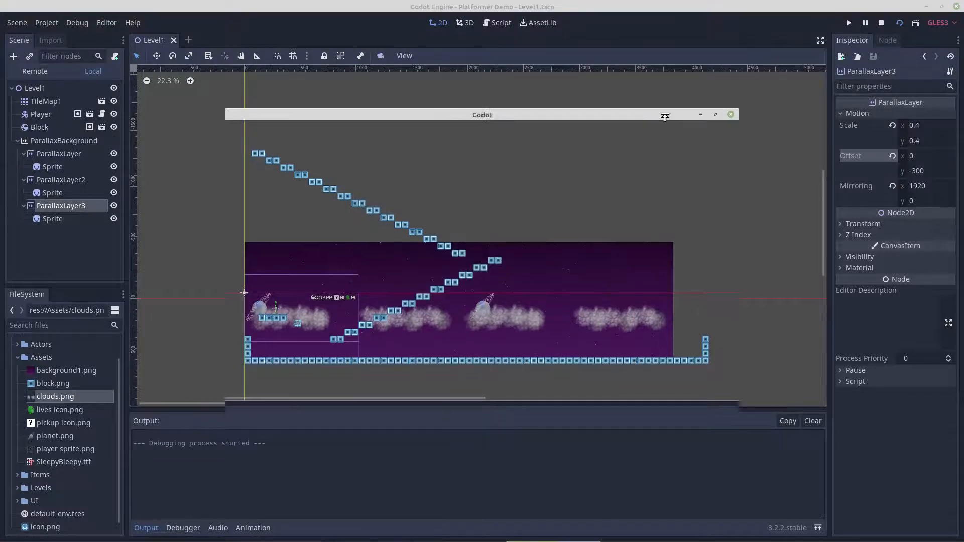
pyautogui.press('Right')
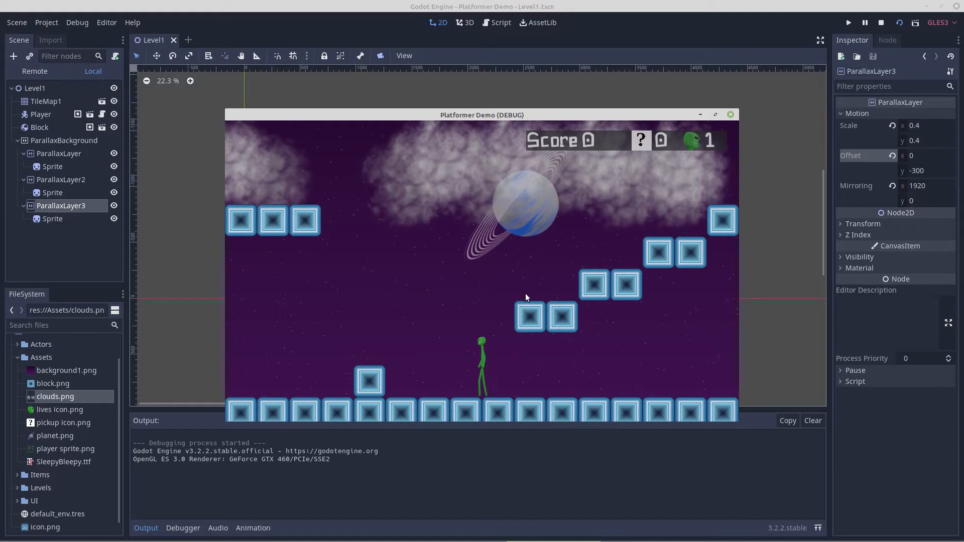
pyautogui.moveTo(887, 541)
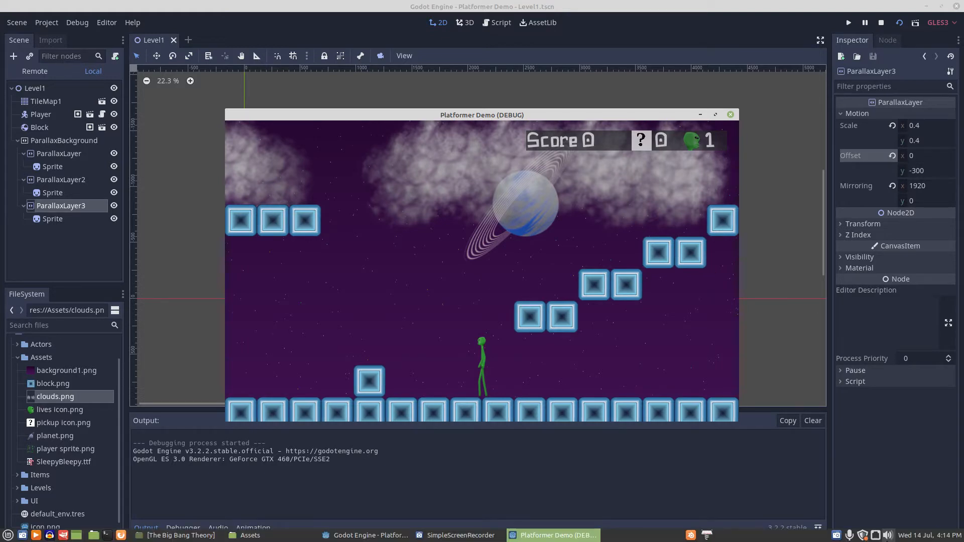
pyautogui.rightClick(836, 535)
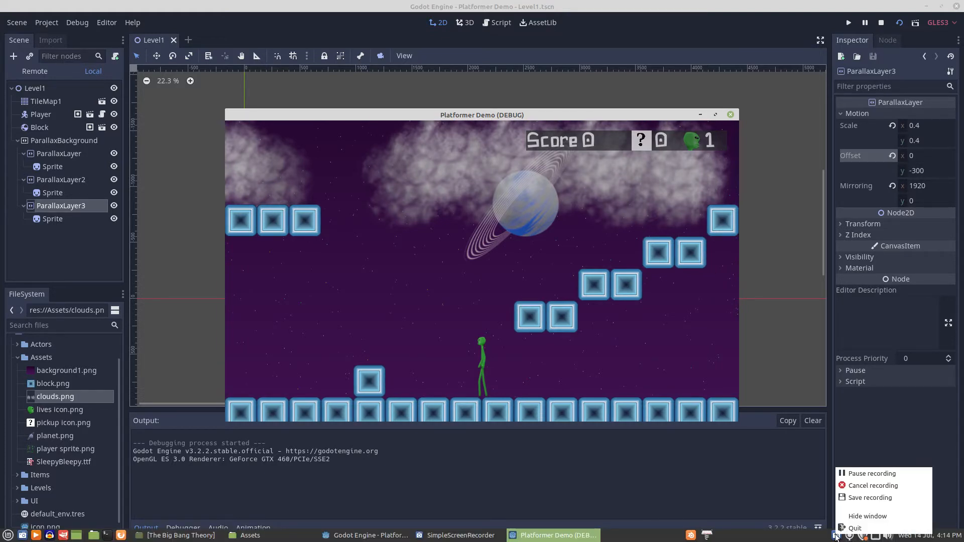